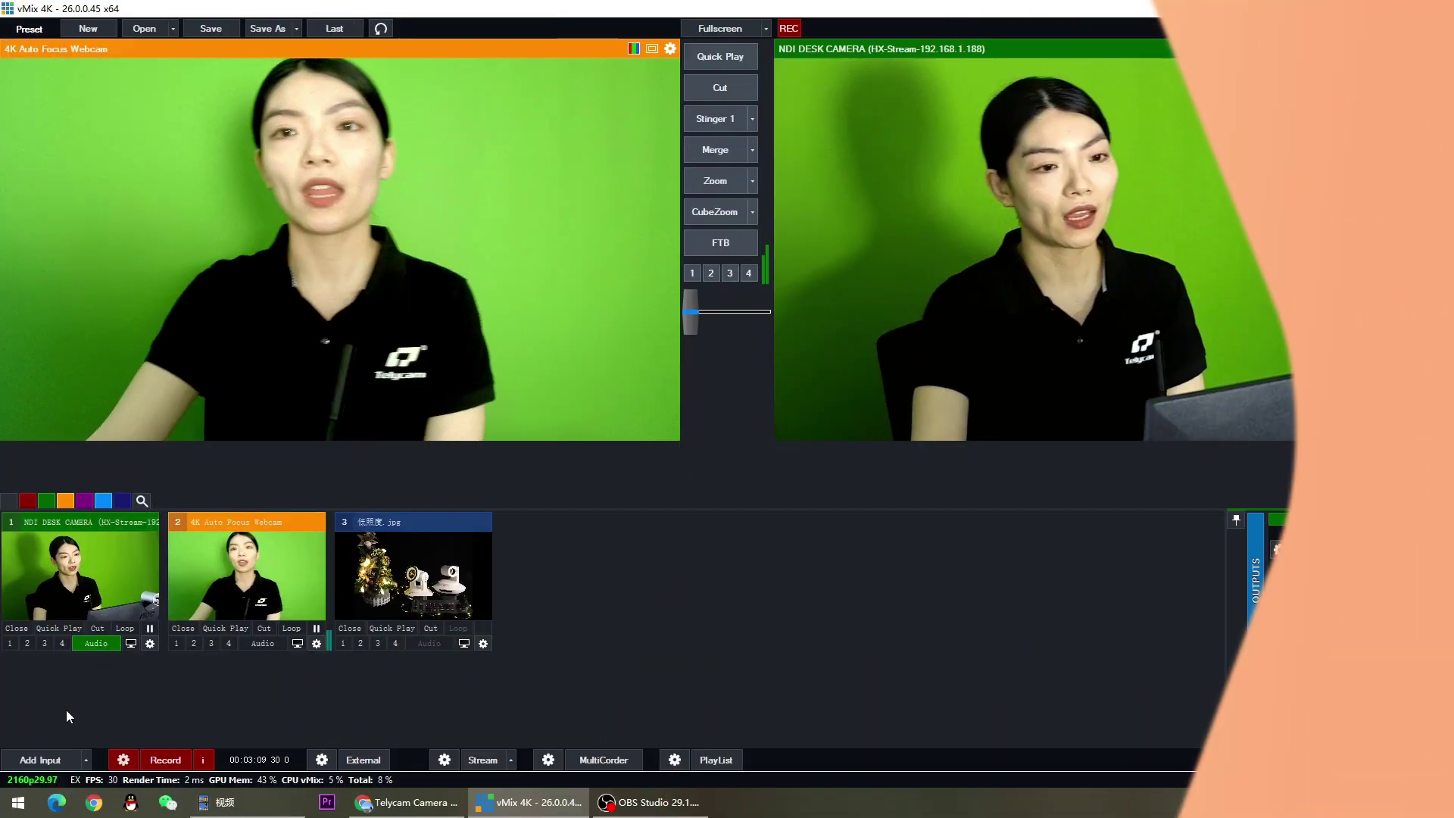
Add the GT Stingers title "Stinger 9- Right Round Purple" as a new input number 4
{"action": "left_click", "coordinate": [56, 760]}
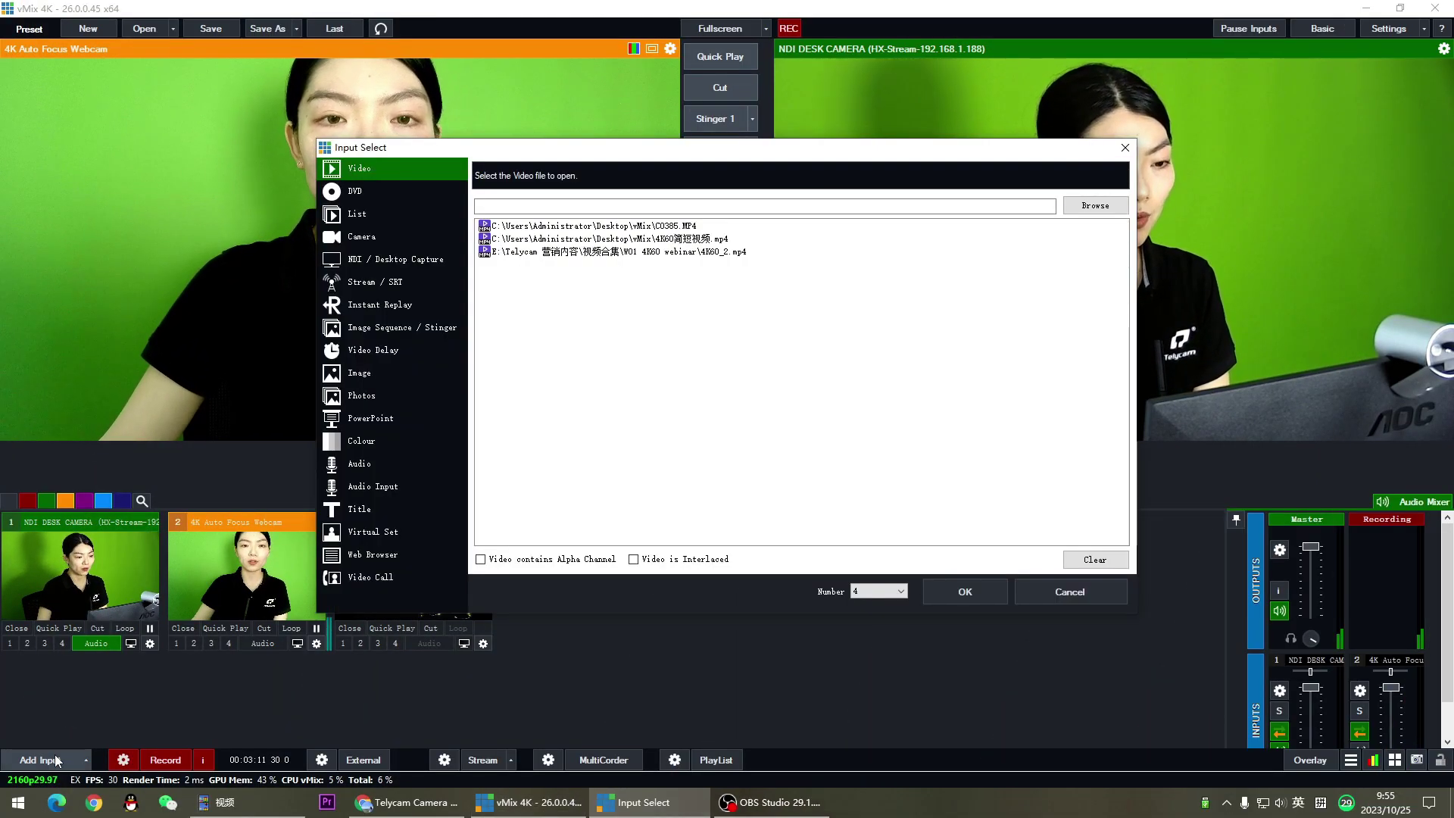
{"action": "left_click", "coordinate": [374, 509]}
{"action": "left_click", "coordinate": [708, 199]}
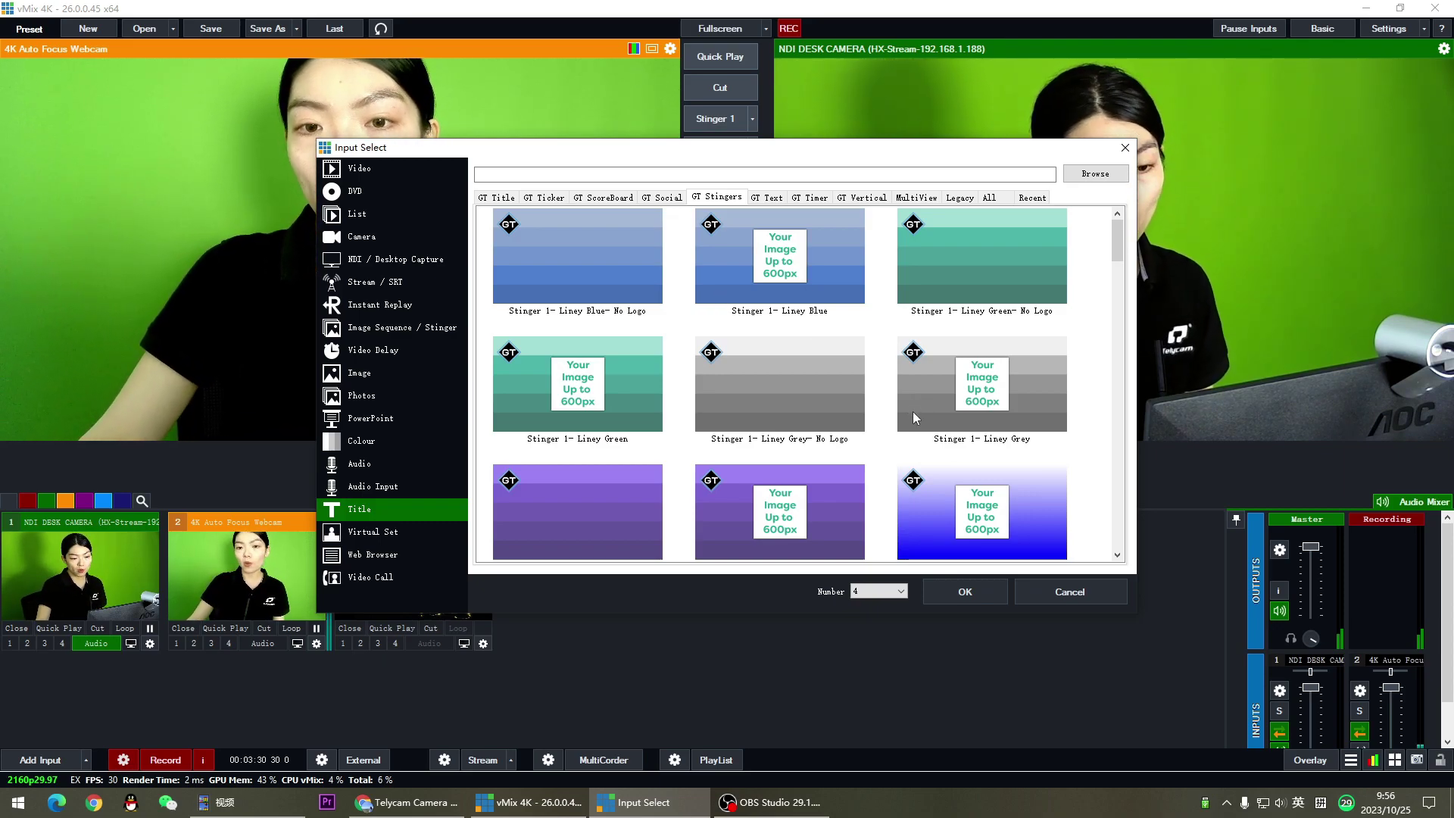
{"action": "scroll", "coordinate": [912, 411], "scroll_direction": "down", "scroll_amount": 8}
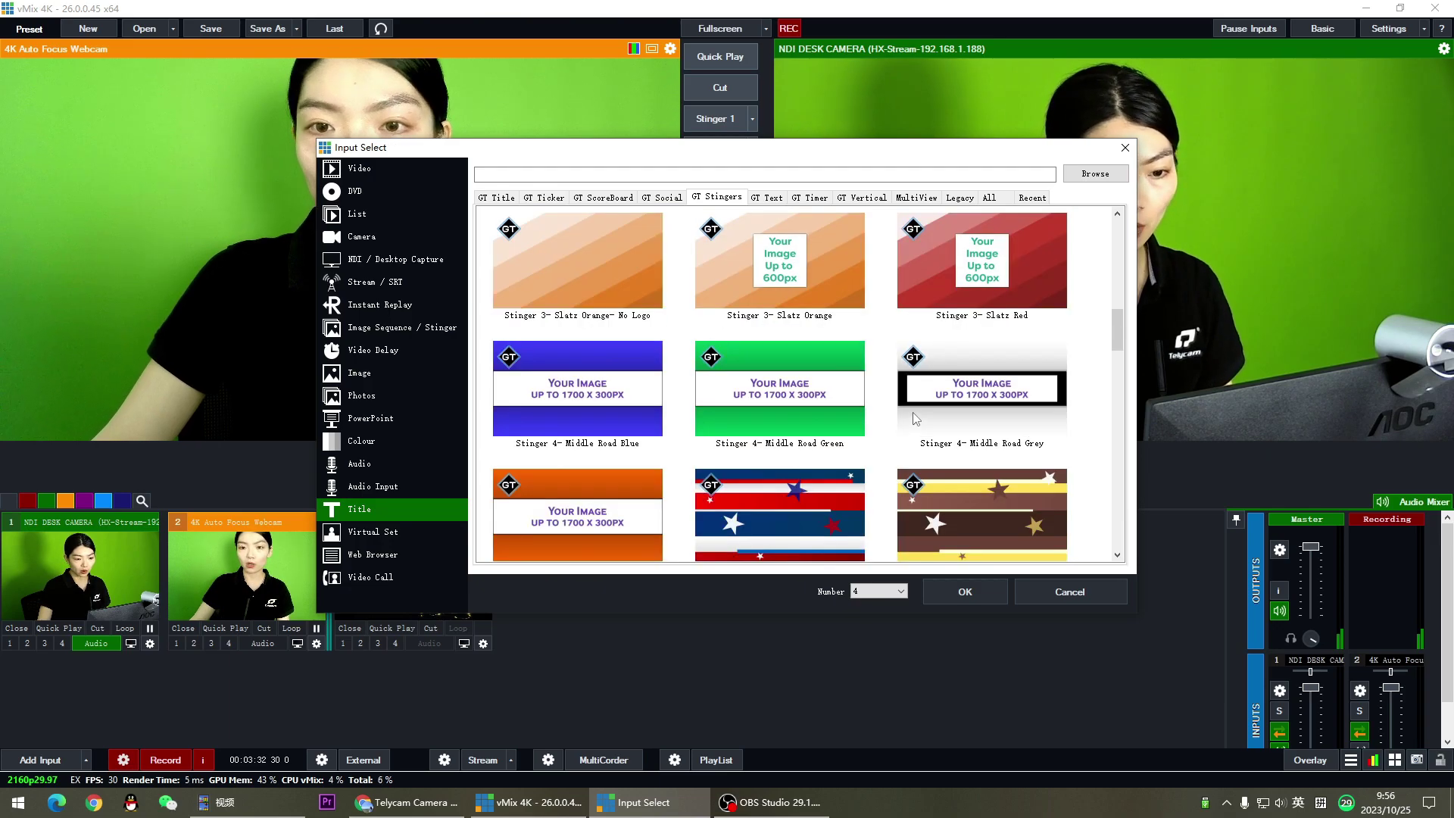
{"action": "scroll", "coordinate": [911, 412], "scroll_direction": "down", "scroll_amount": 15}
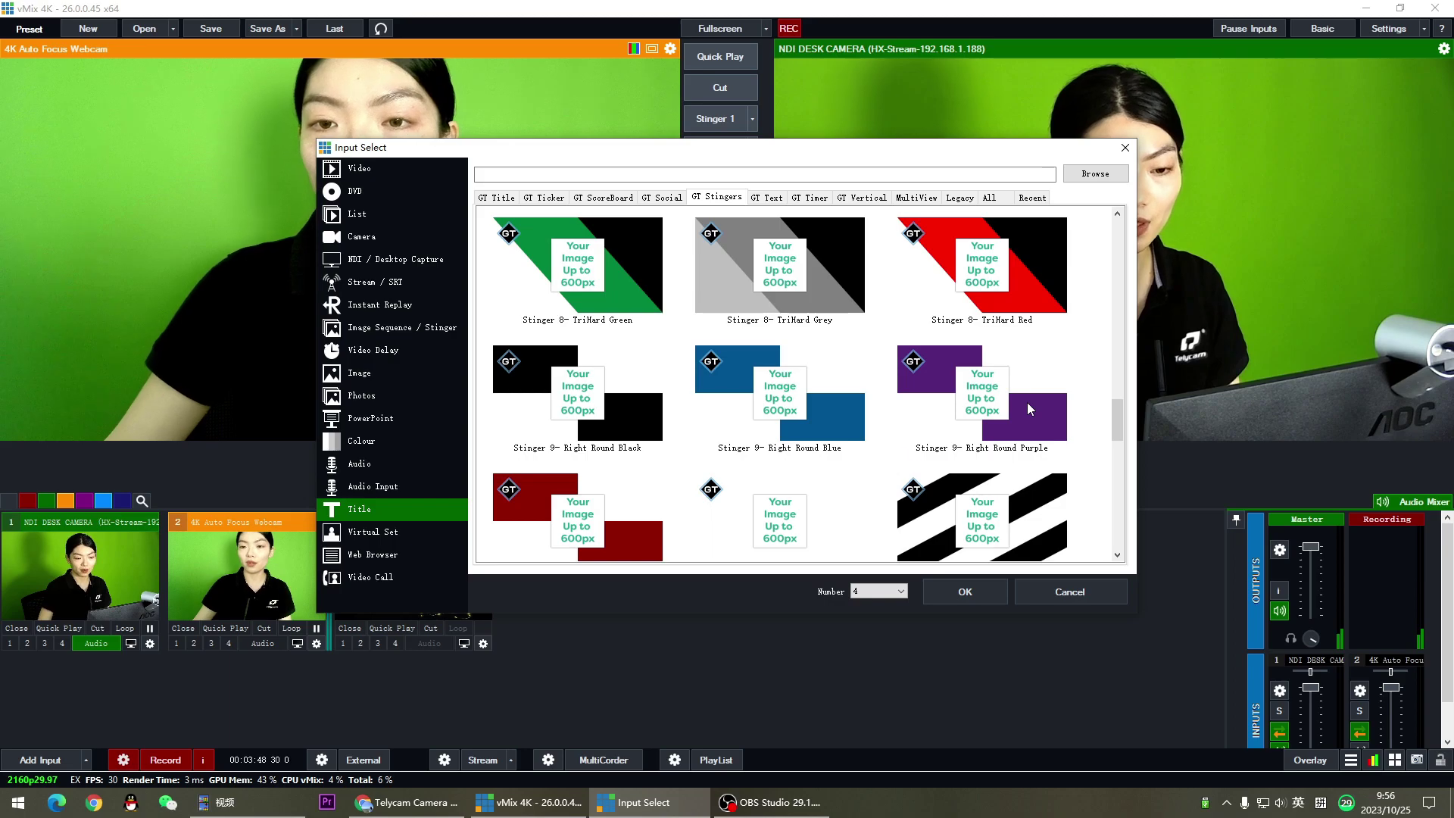
{"action": "left_click", "coordinate": [1027, 402]}
{"action": "left_click", "coordinate": [965, 592]}
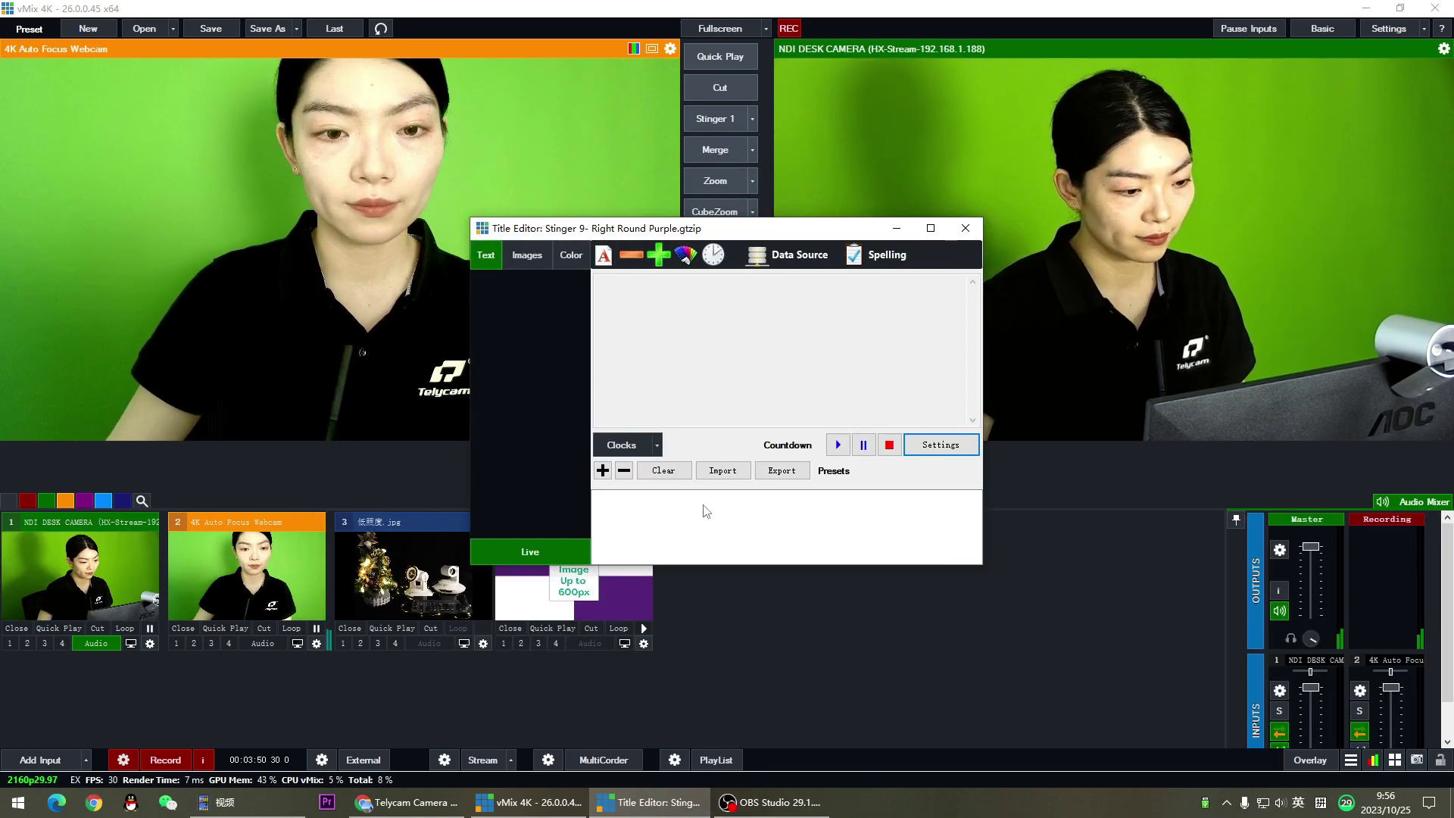
Replace the stinger title's placeholder image with the 紫色logo file and close the title editor
{"action": "left_click", "coordinate": [528, 255]}
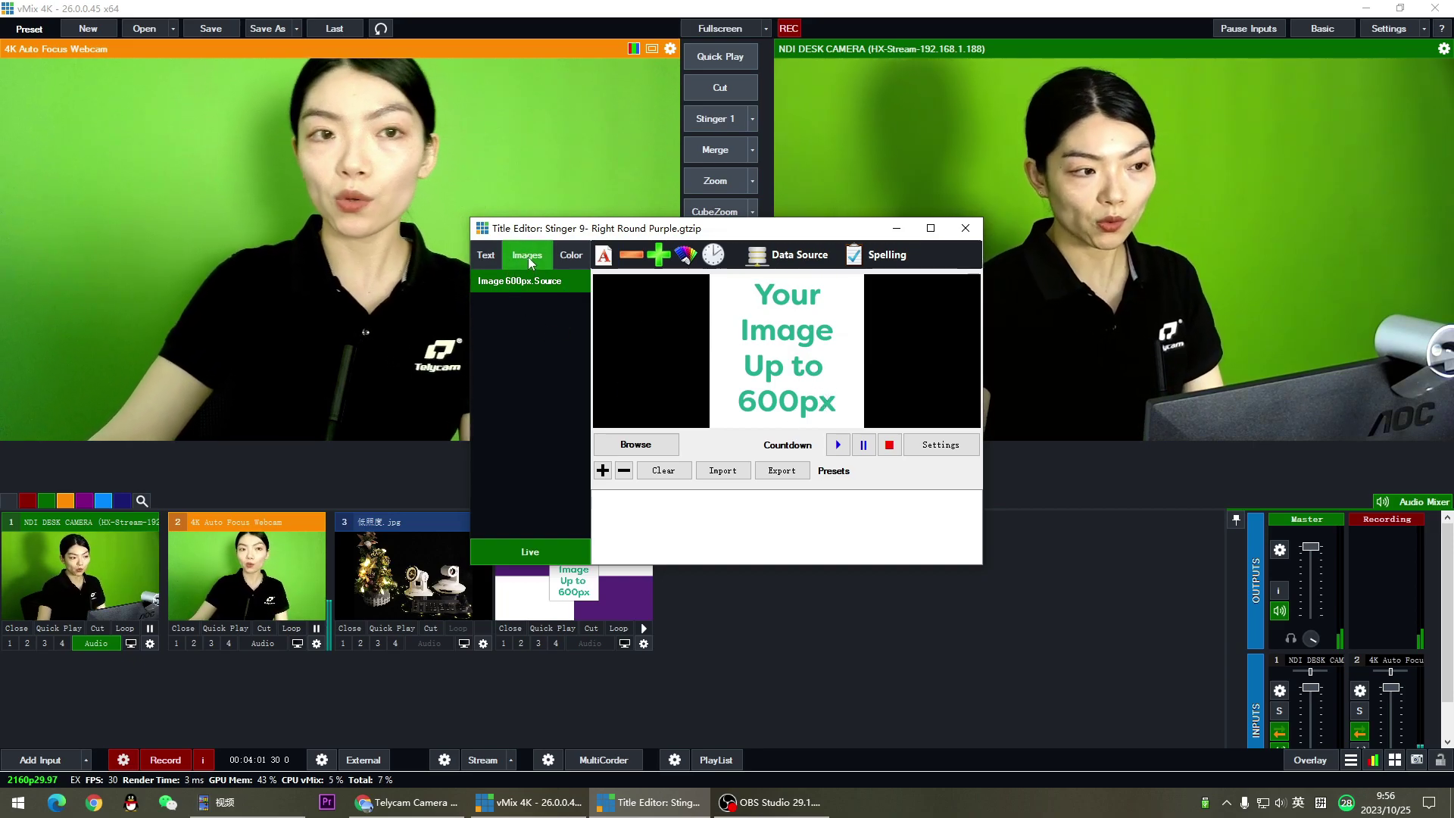
{"action": "left_click", "coordinate": [665, 443]}
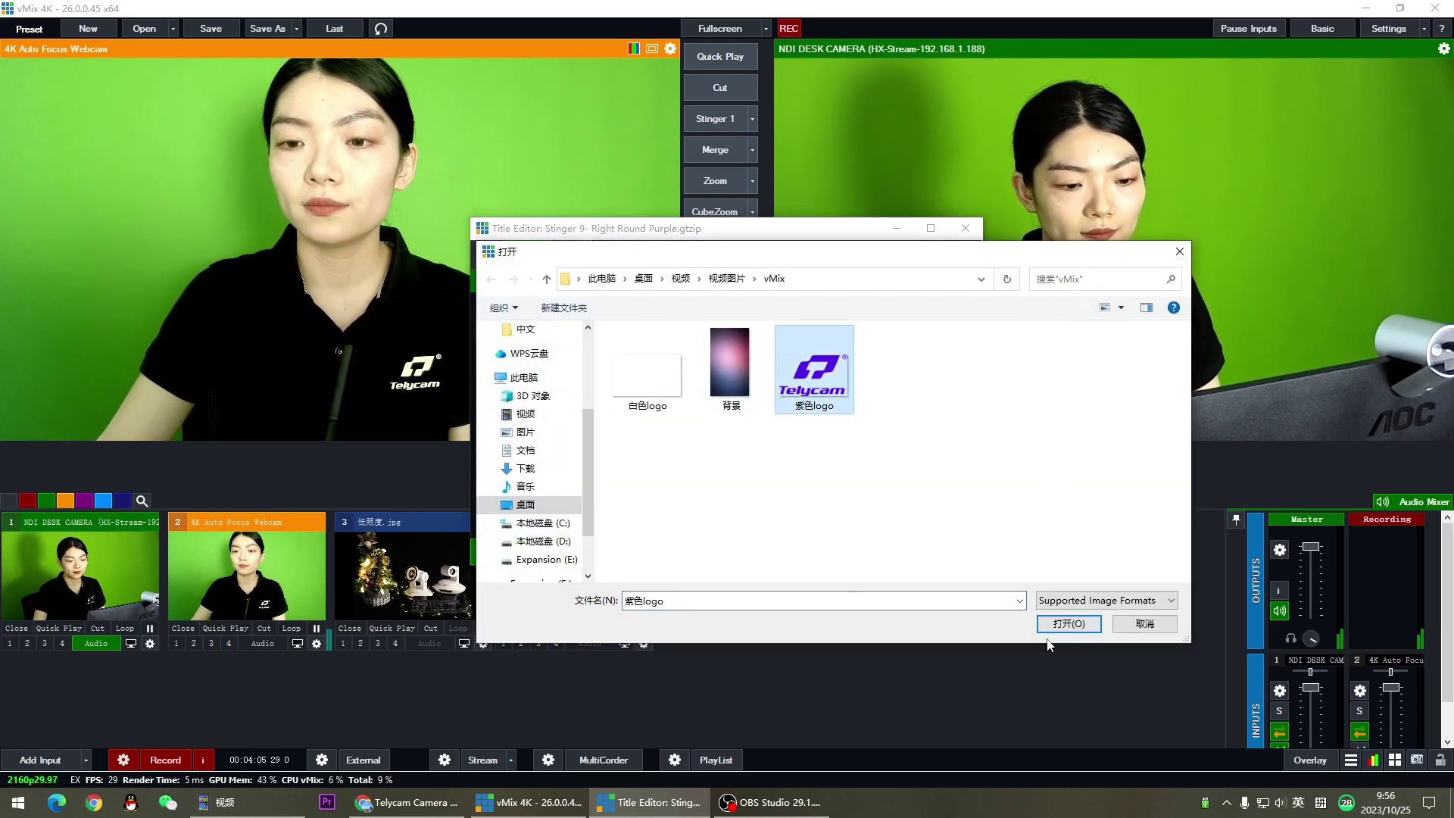
{"action": "left_click", "coordinate": [1068, 623]}
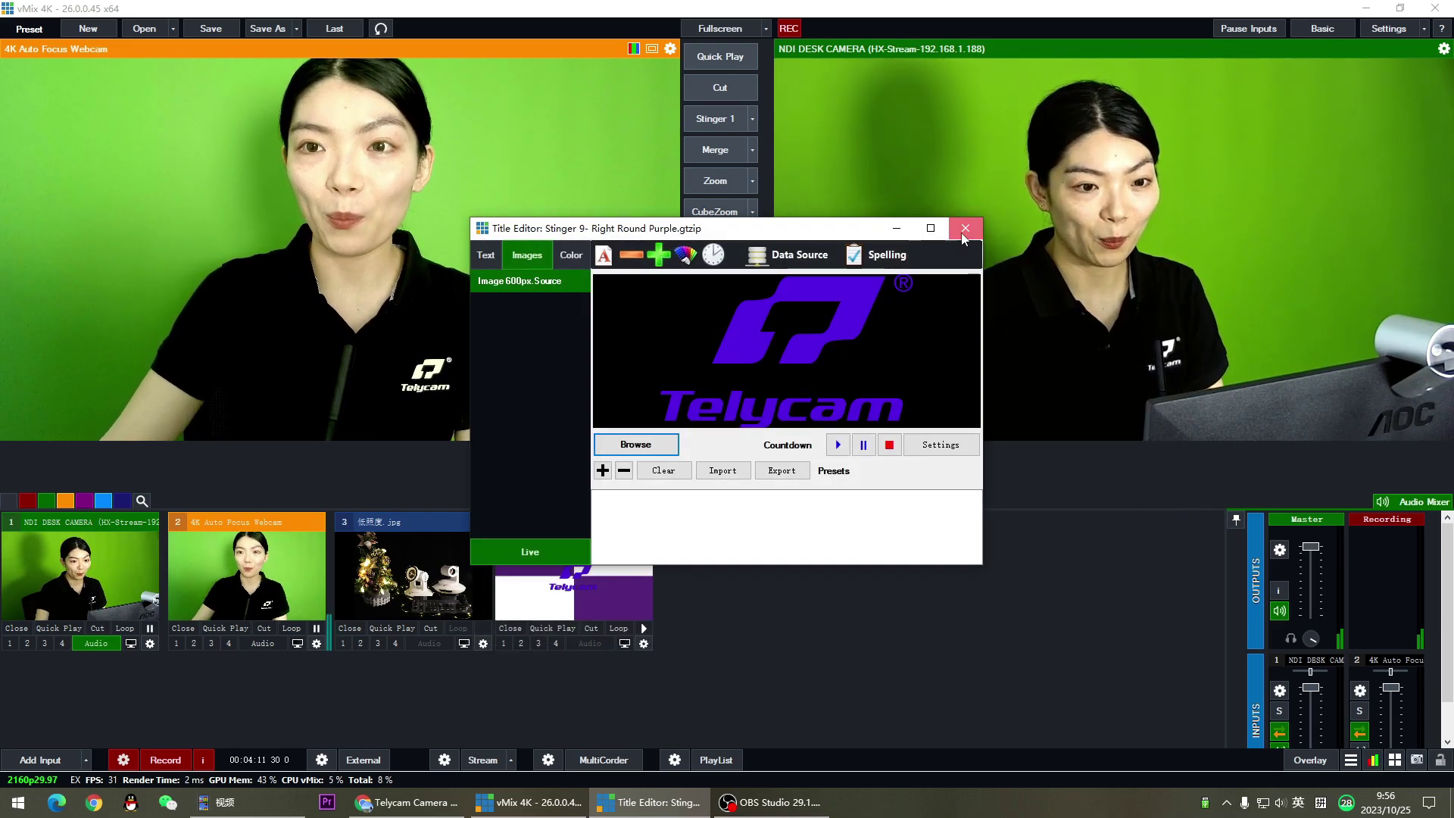
{"action": "left_click", "coordinate": [964, 228]}
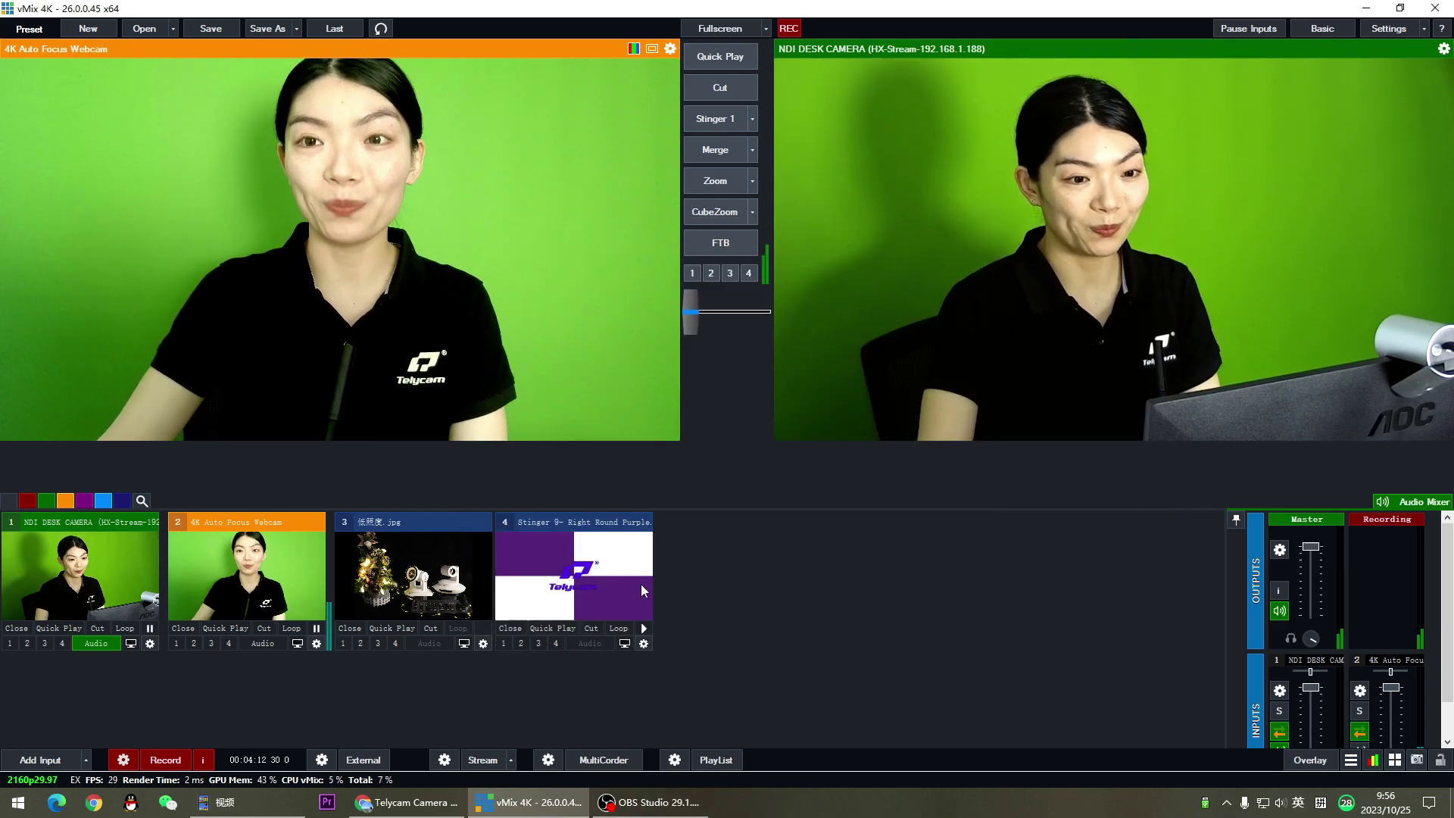
{"action": "left_click", "coordinate": [597, 596]}
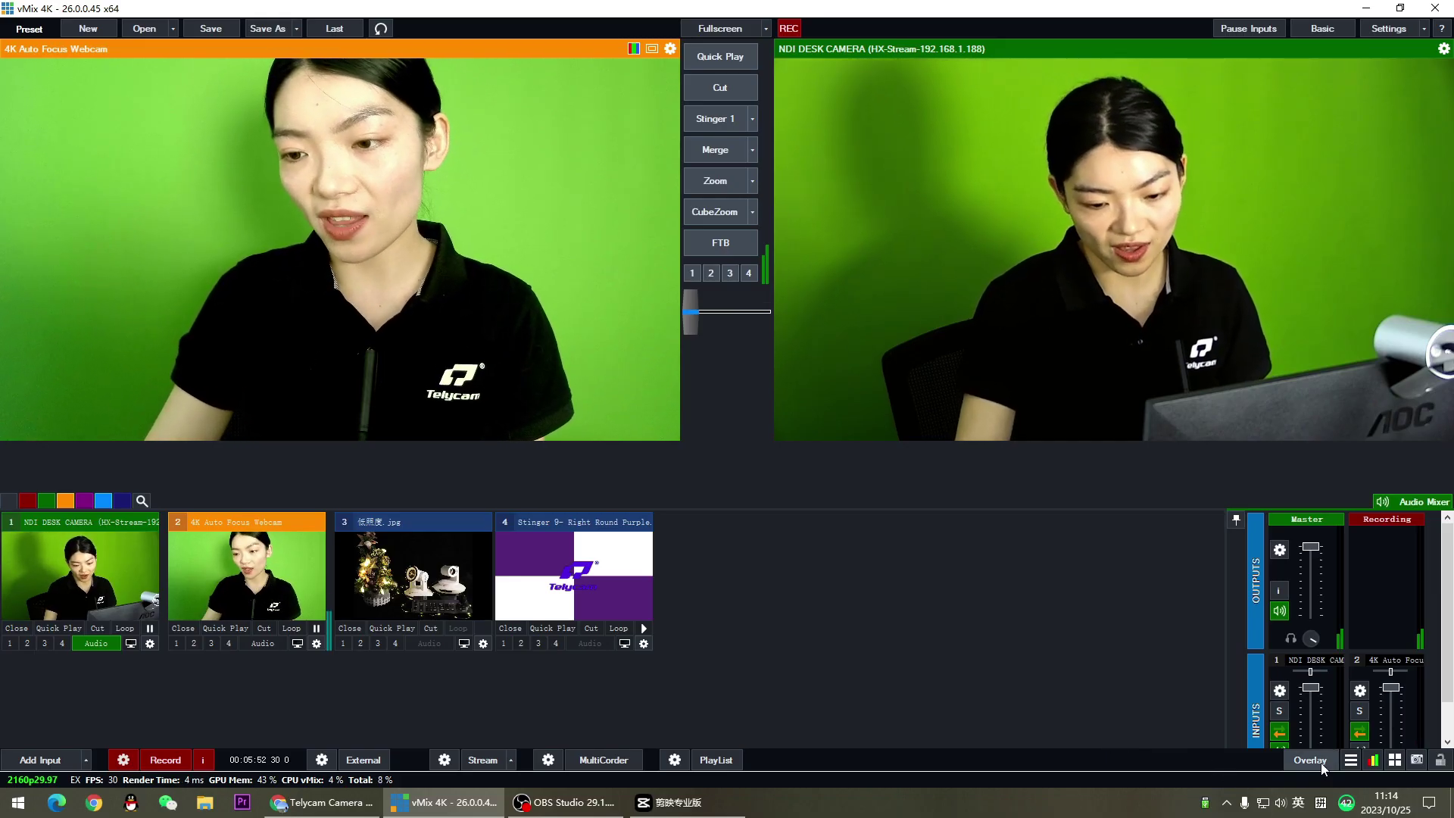
Configure the Stinger 1 overlay with type Fullscreen and input 4, Stinger 9- Right Round Purple, as its stinger input
{"action": "left_click", "coordinate": [1320, 762]}
{"action": "left_click", "coordinate": [502, 180]}
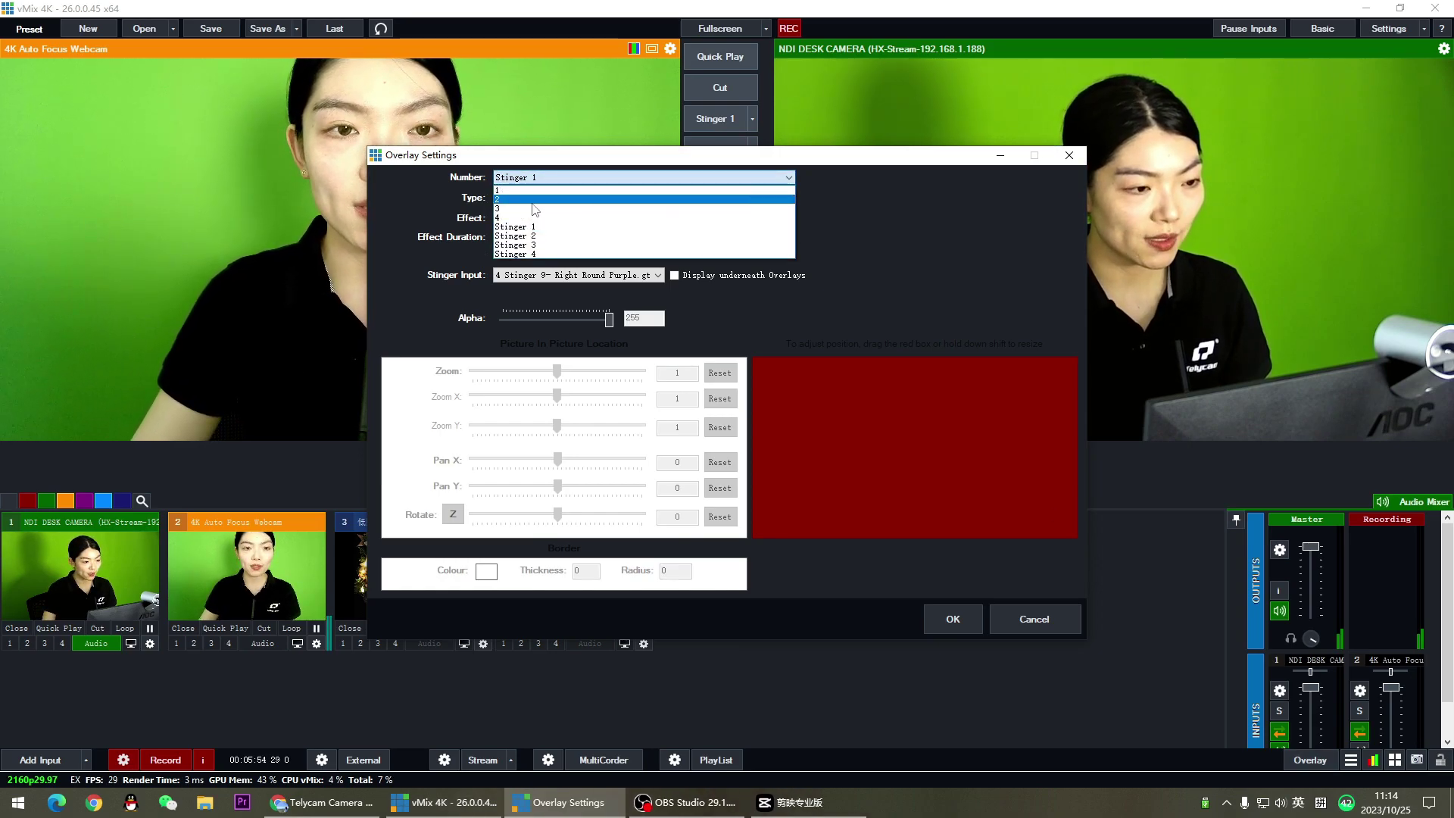
{"action": "left_click", "coordinate": [538, 227]}
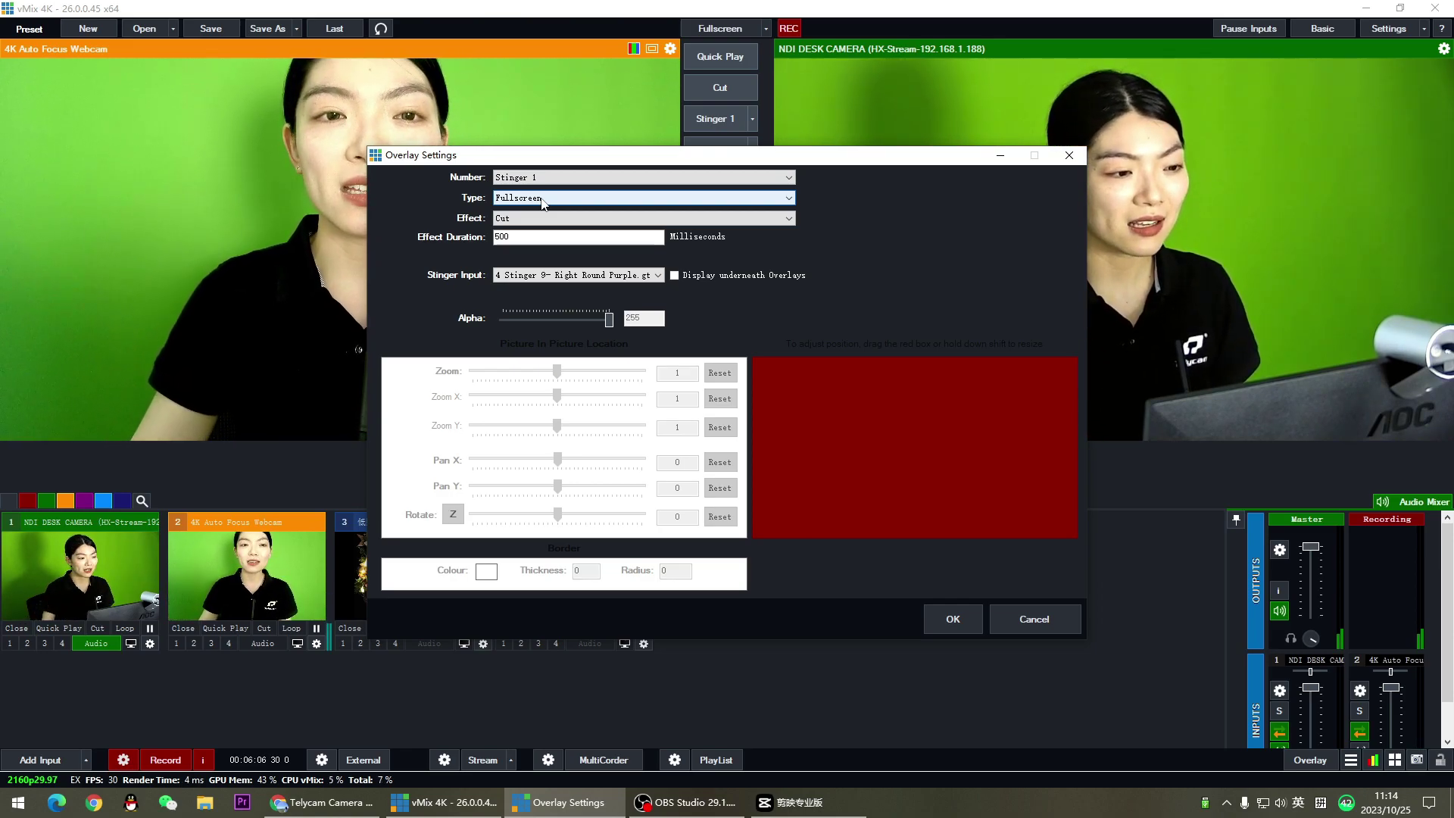
{"action": "left_click", "coordinate": [542, 198]}
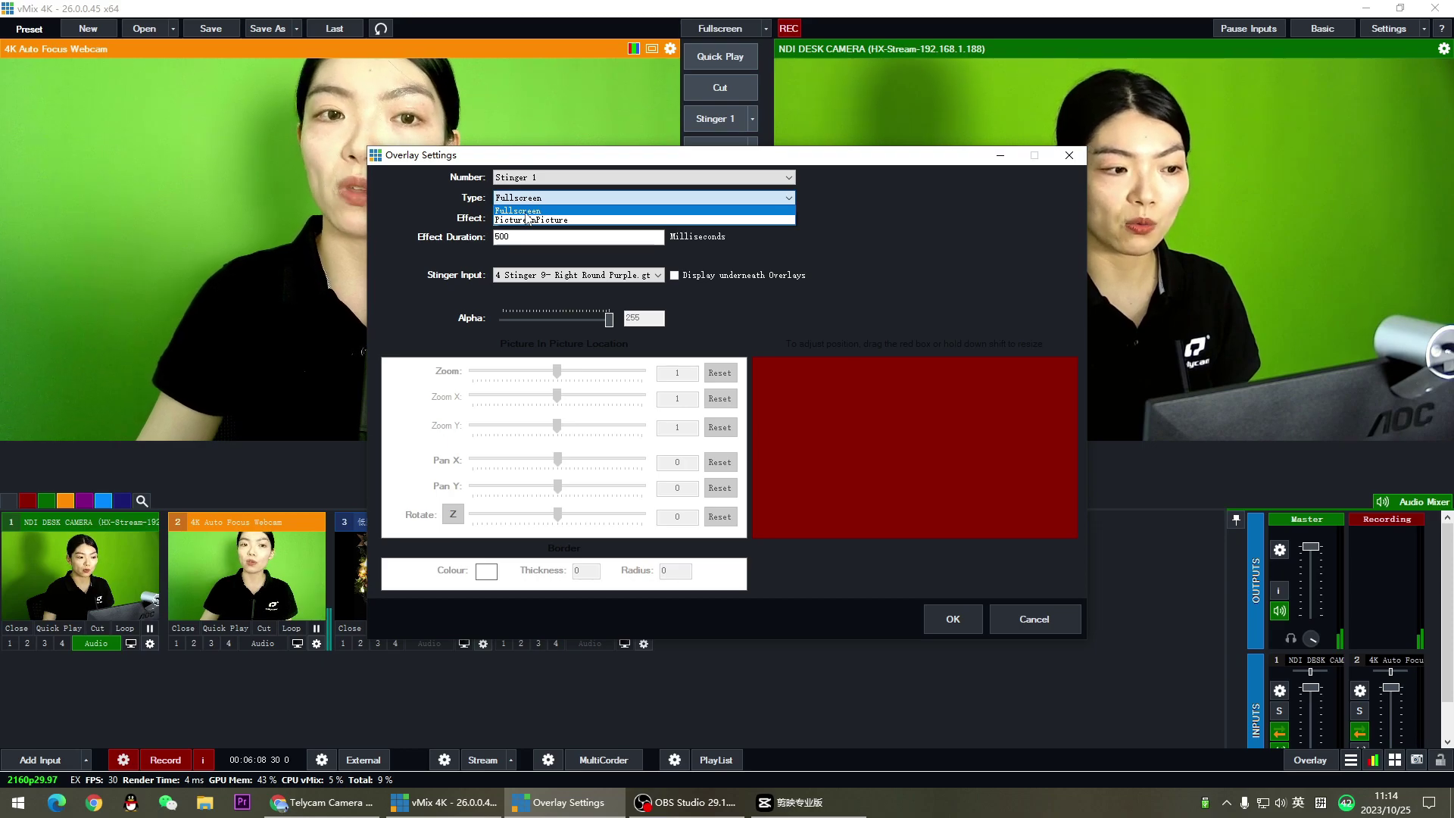
{"action": "left_click", "coordinate": [528, 212]}
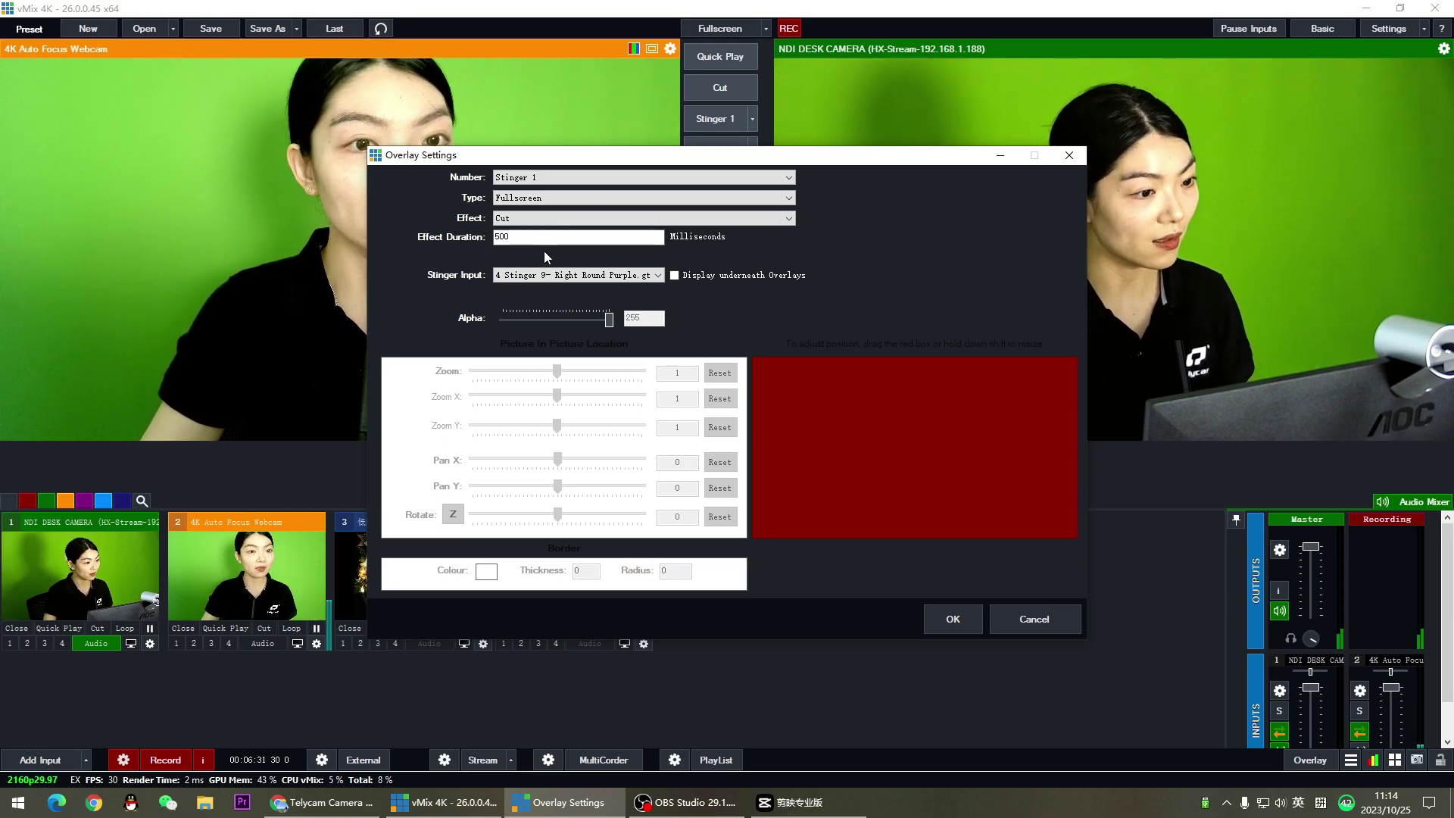
{"action": "left_click", "coordinate": [536, 276]}
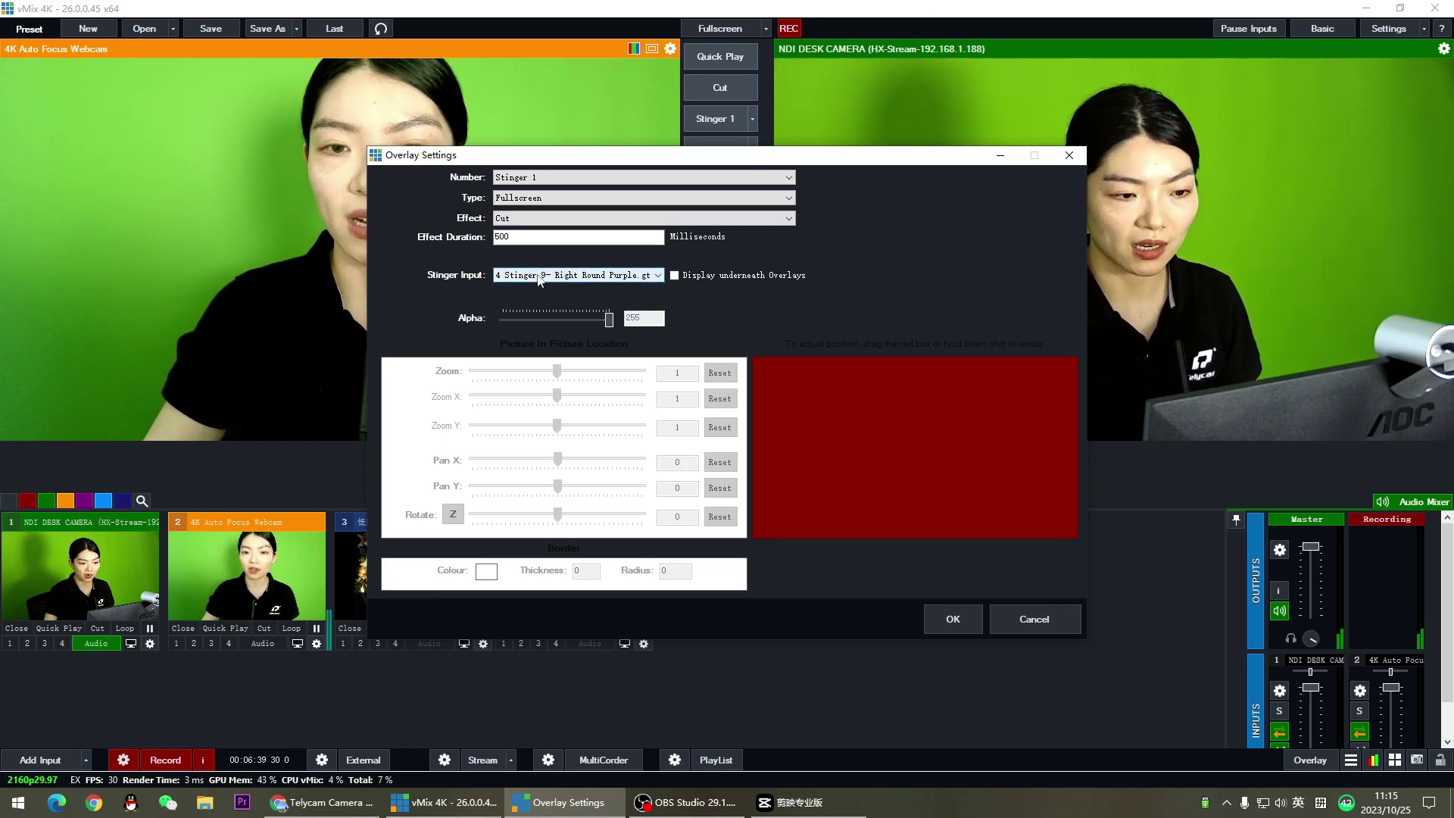
{"action": "left_click", "coordinate": [952, 618]}
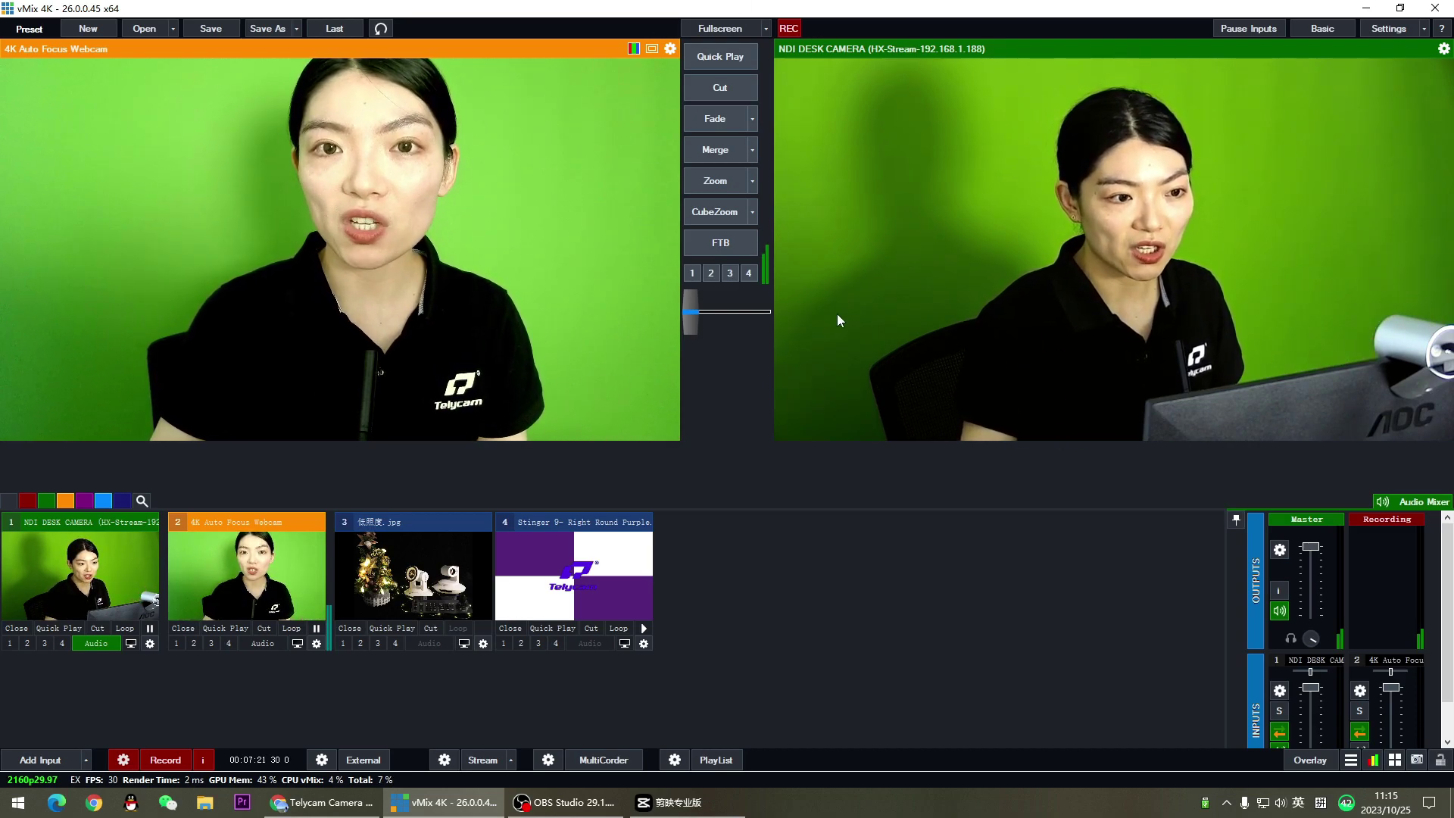
Change the Fade transition to Stinger 1
{"action": "left_click", "coordinate": [754, 117]}
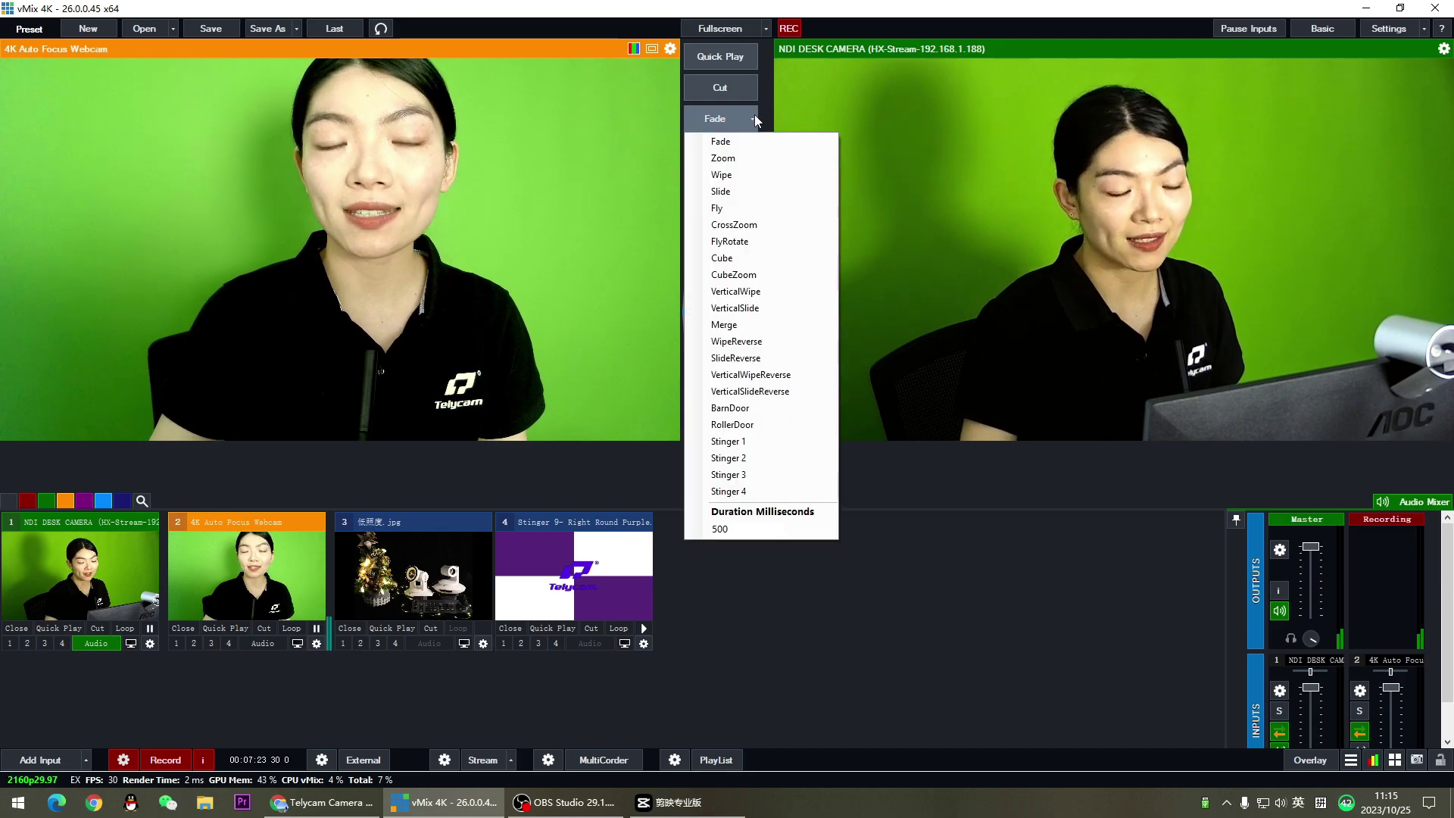
{"action": "left_click", "coordinate": [747, 441]}
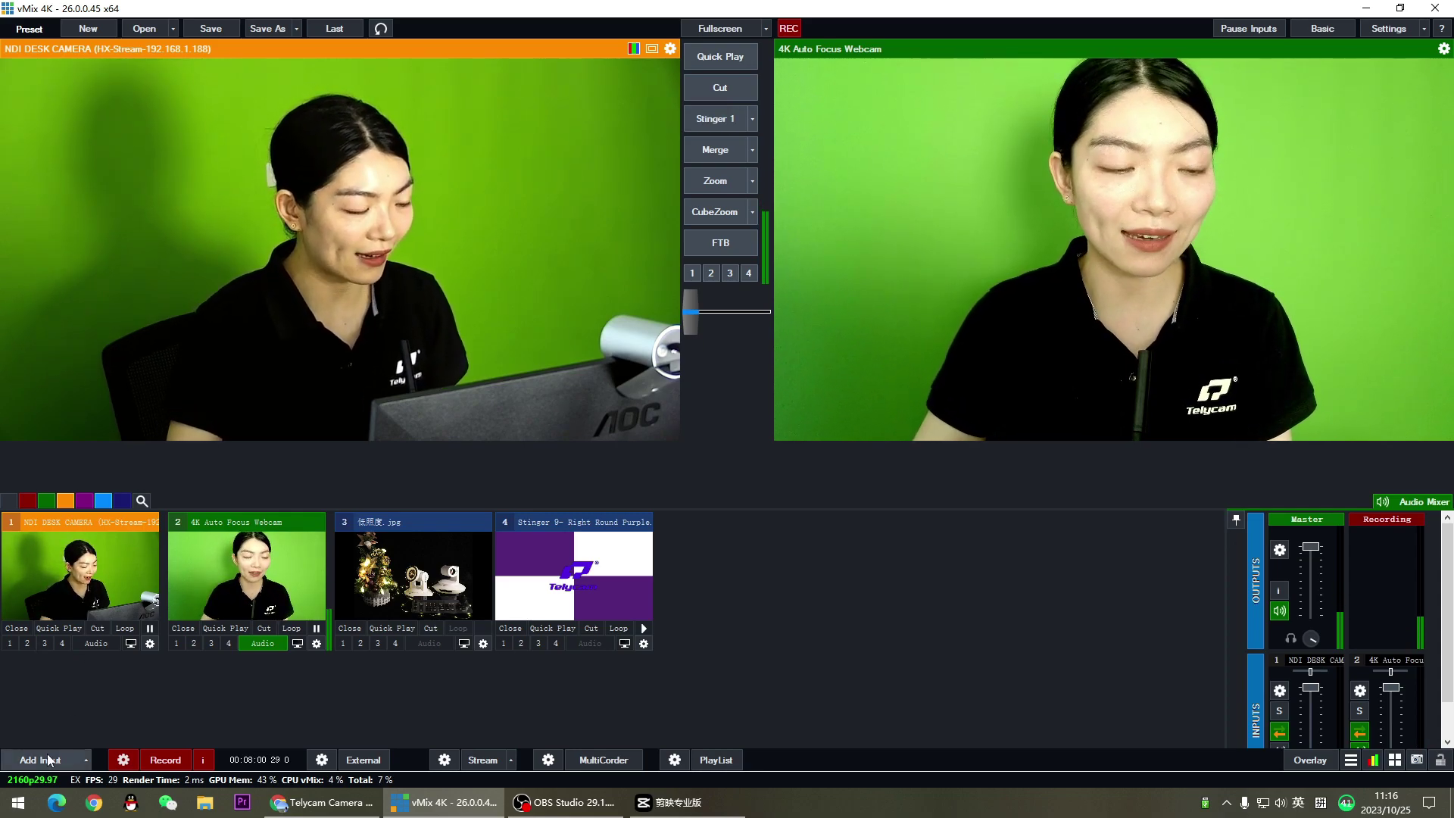
Add the sound file pop 08.wav from the Audio folder as a new audio input
{"action": "left_click", "coordinate": [48, 760]}
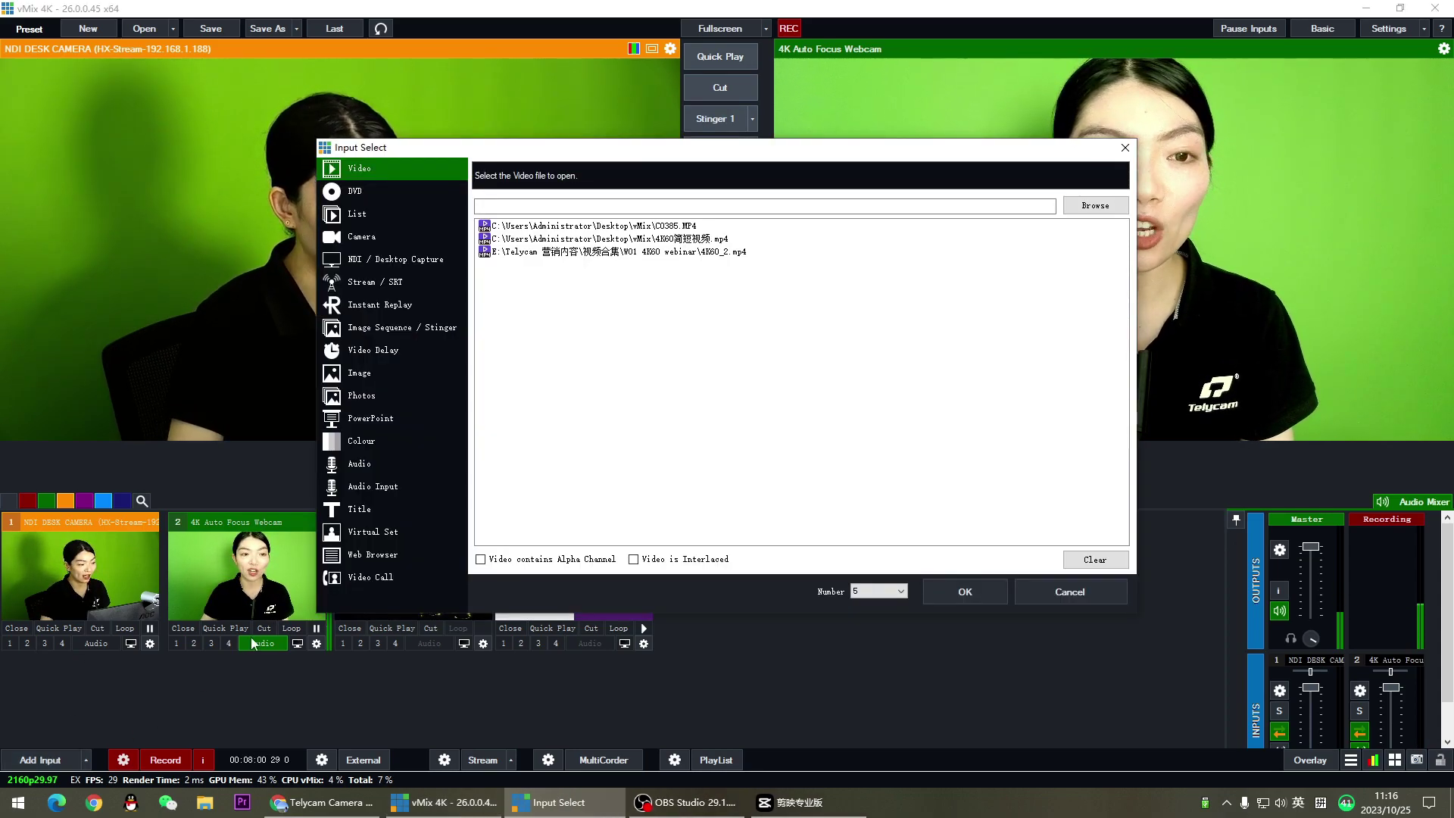
{"action": "left_click", "coordinate": [374, 466]}
{"action": "left_click", "coordinate": [1095, 205]}
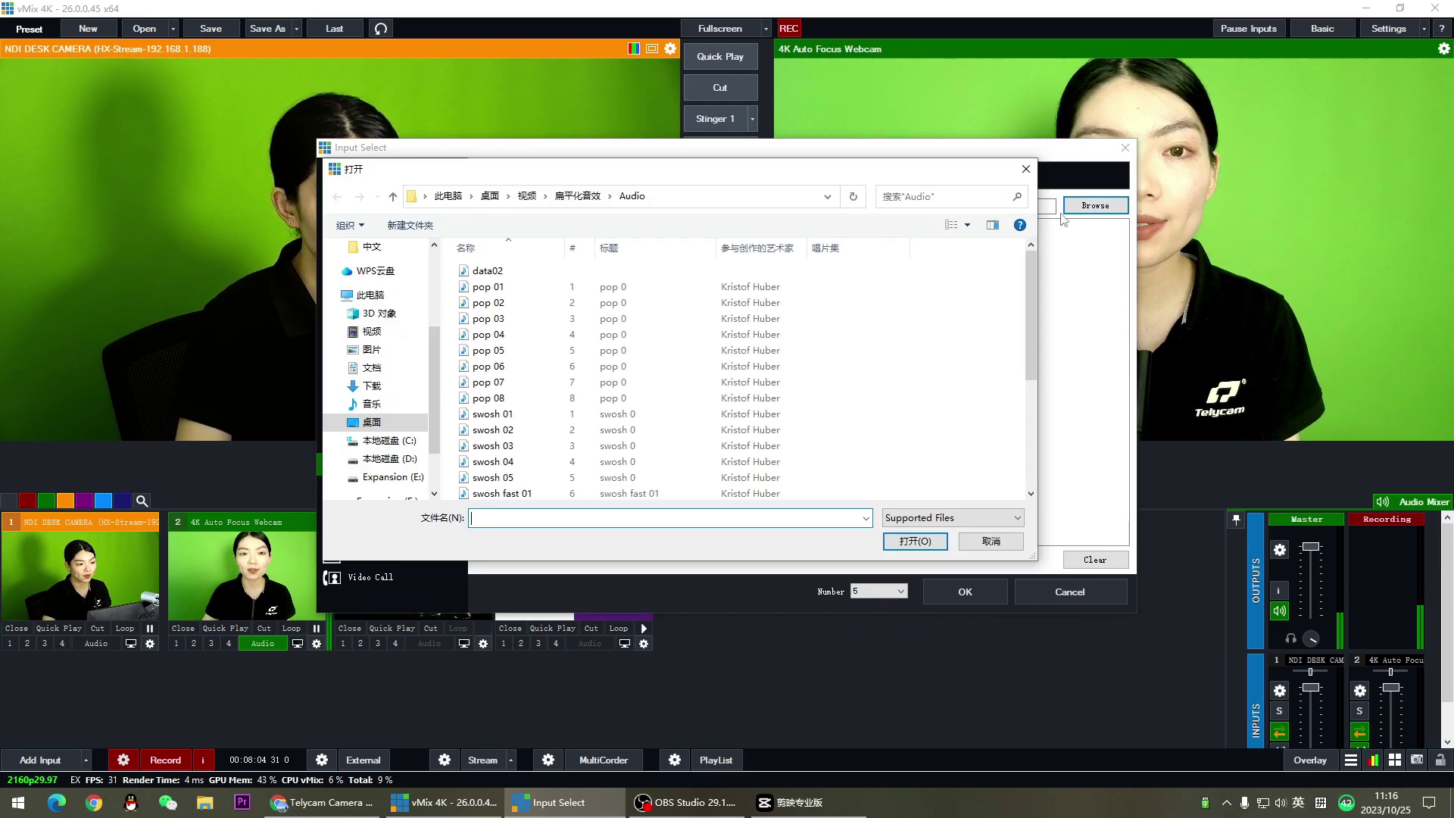
{"action": "left_click", "coordinate": [514, 398]}
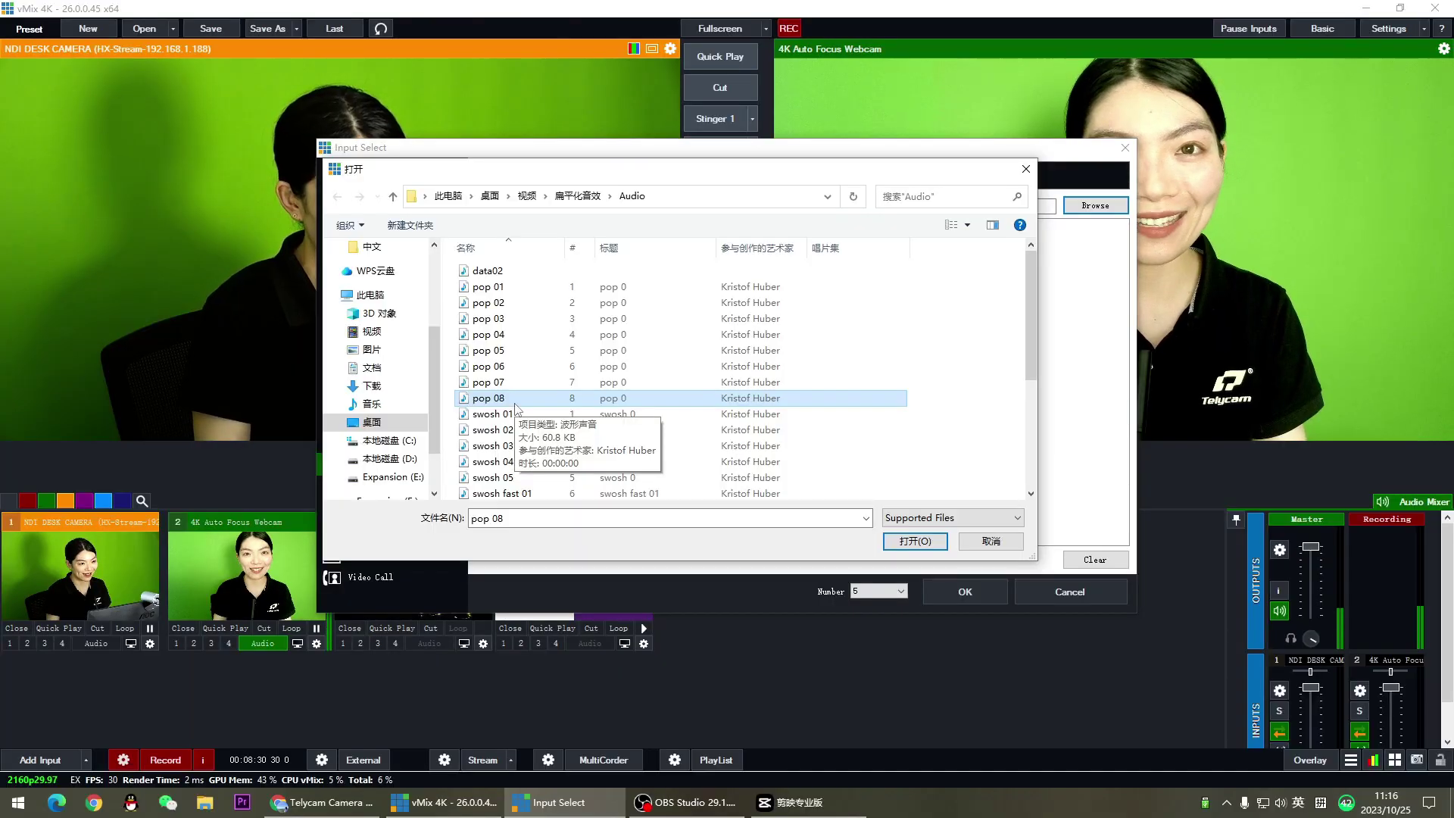
{"action": "left_click", "coordinate": [908, 541]}
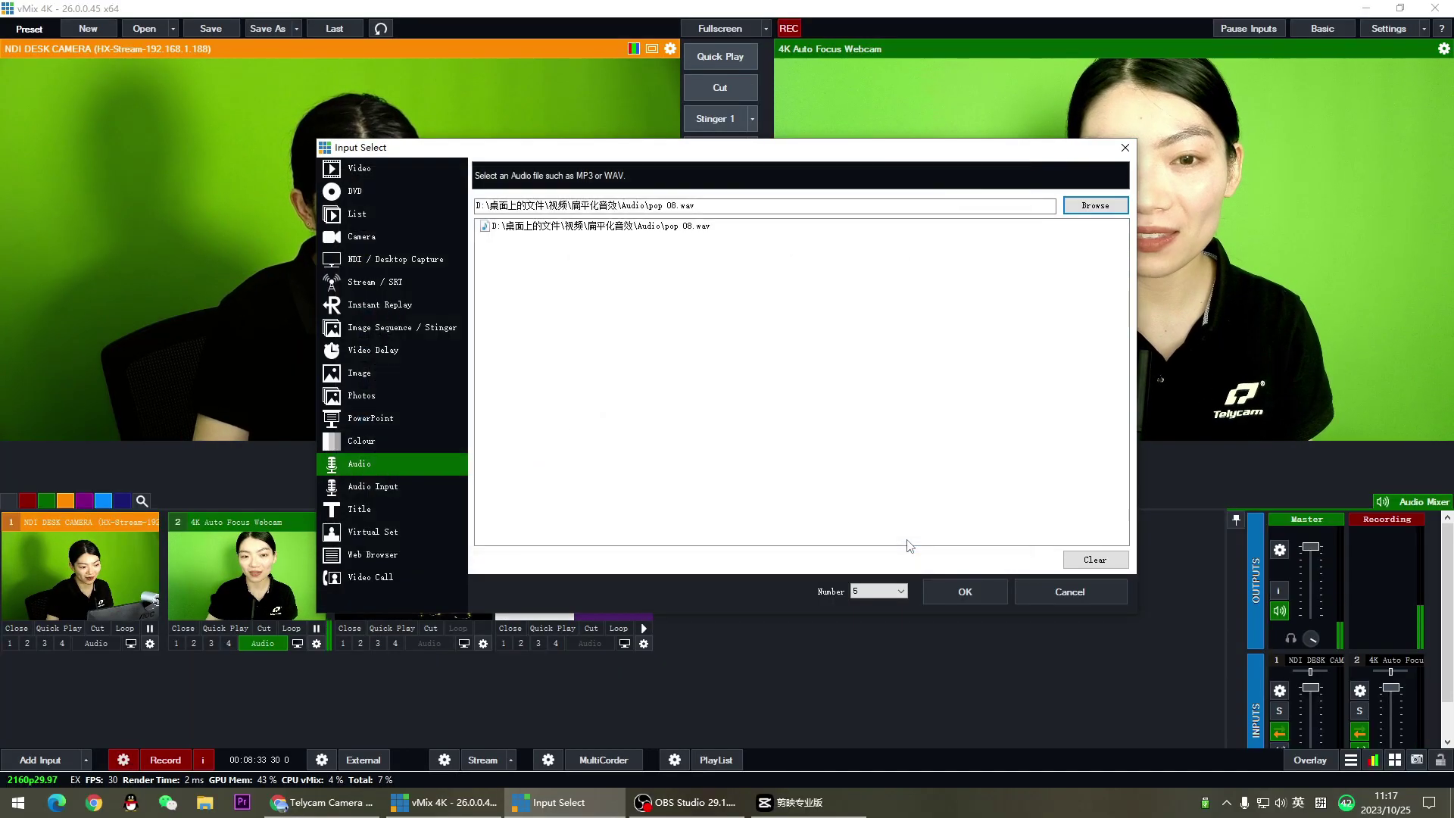
{"action": "left_click", "coordinate": [984, 587]}
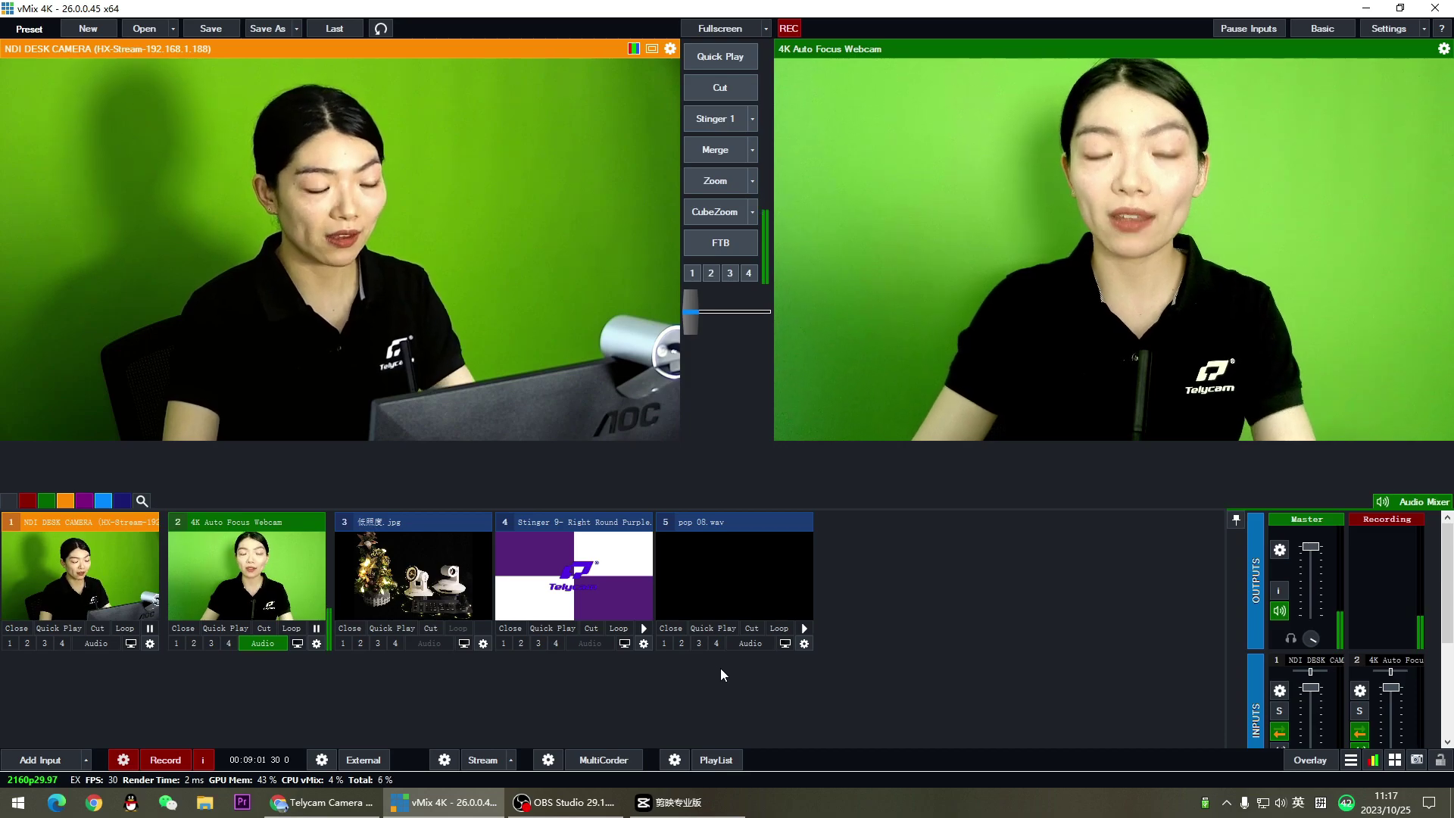
Turn on audio for the pop 08.wav input and disable Automatically mix audio in its general settings
{"action": "left_click", "coordinate": [758, 642]}
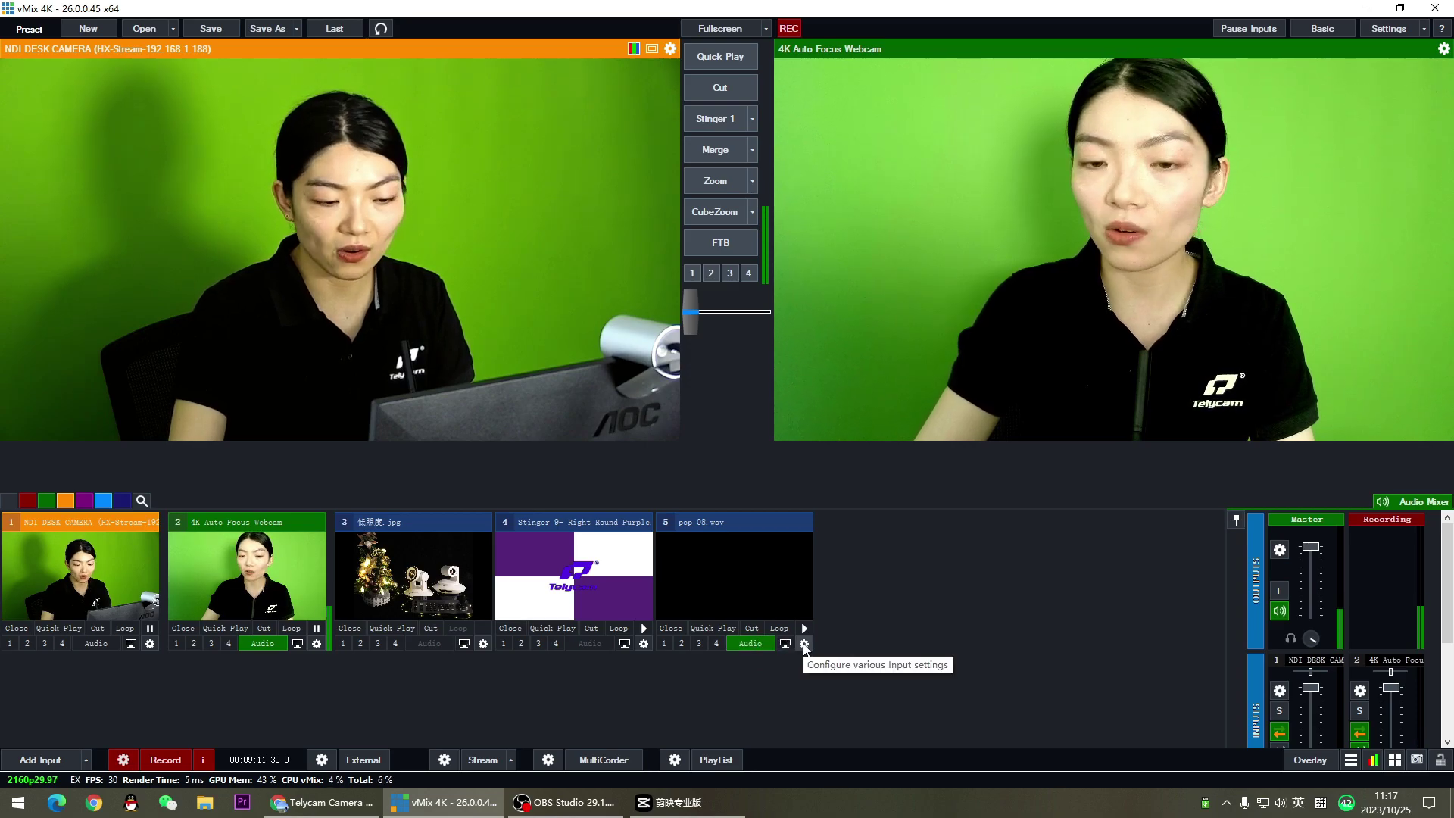
{"action": "left_click", "coordinate": [804, 644]}
{"action": "left_click", "coordinate": [609, 209]}
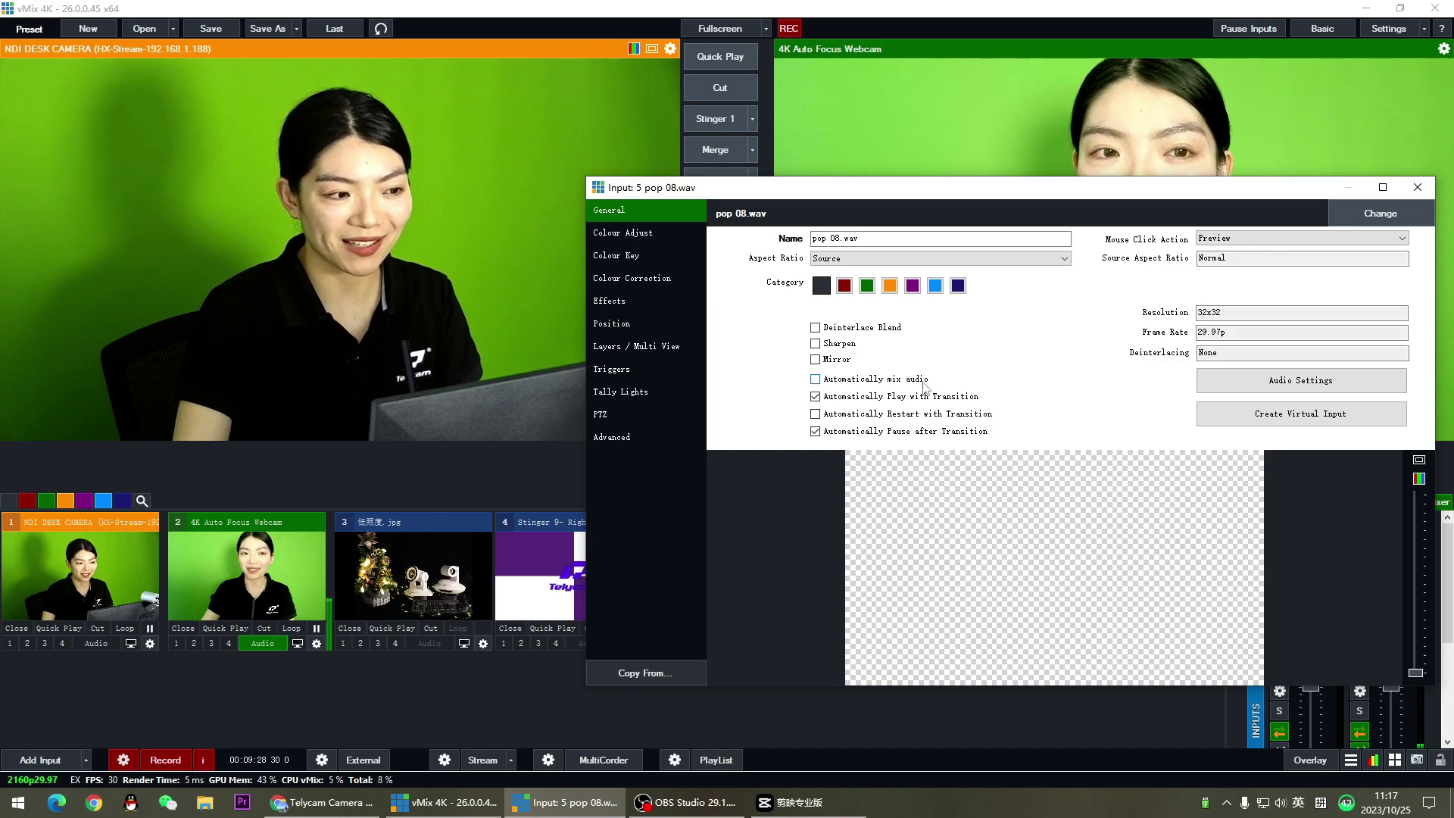
{"action": "left_click", "coordinate": [1418, 187]}
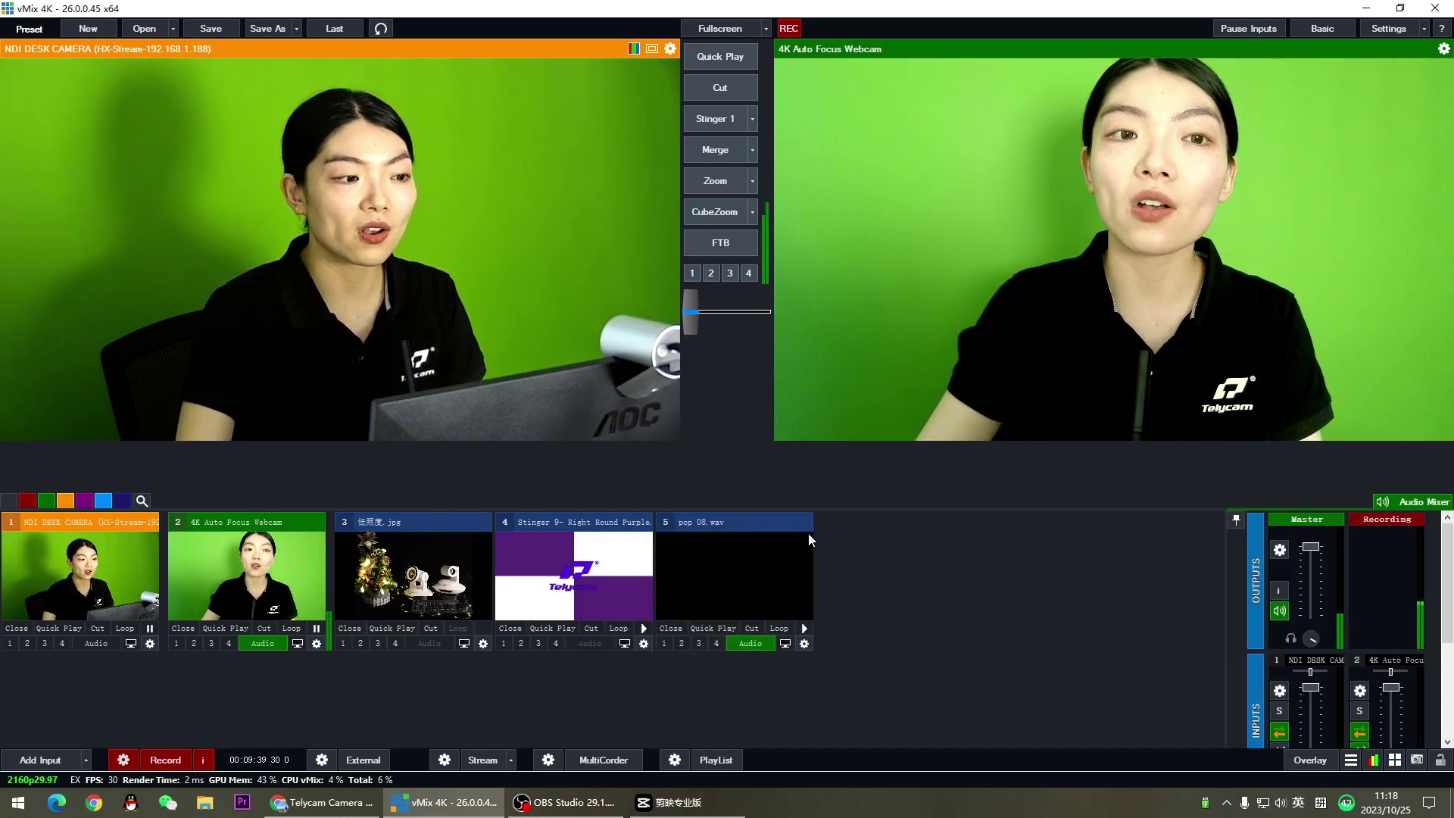
Assign pop 08.wav to layer 1 of the stinger input, switch that layer off and close its settings
{"action": "left_click", "coordinate": [643, 643]}
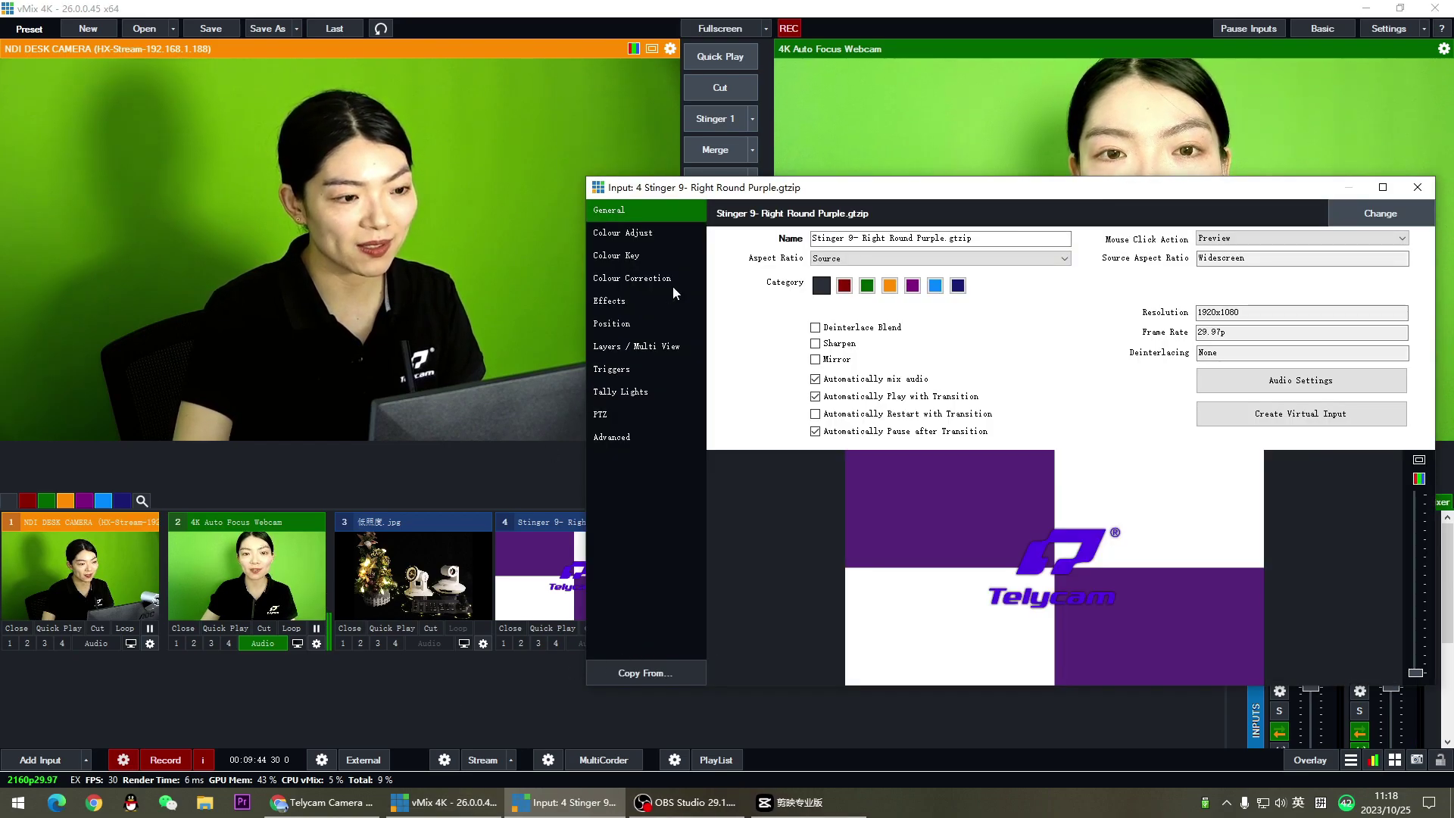
{"action": "left_click", "coordinate": [641, 350]}
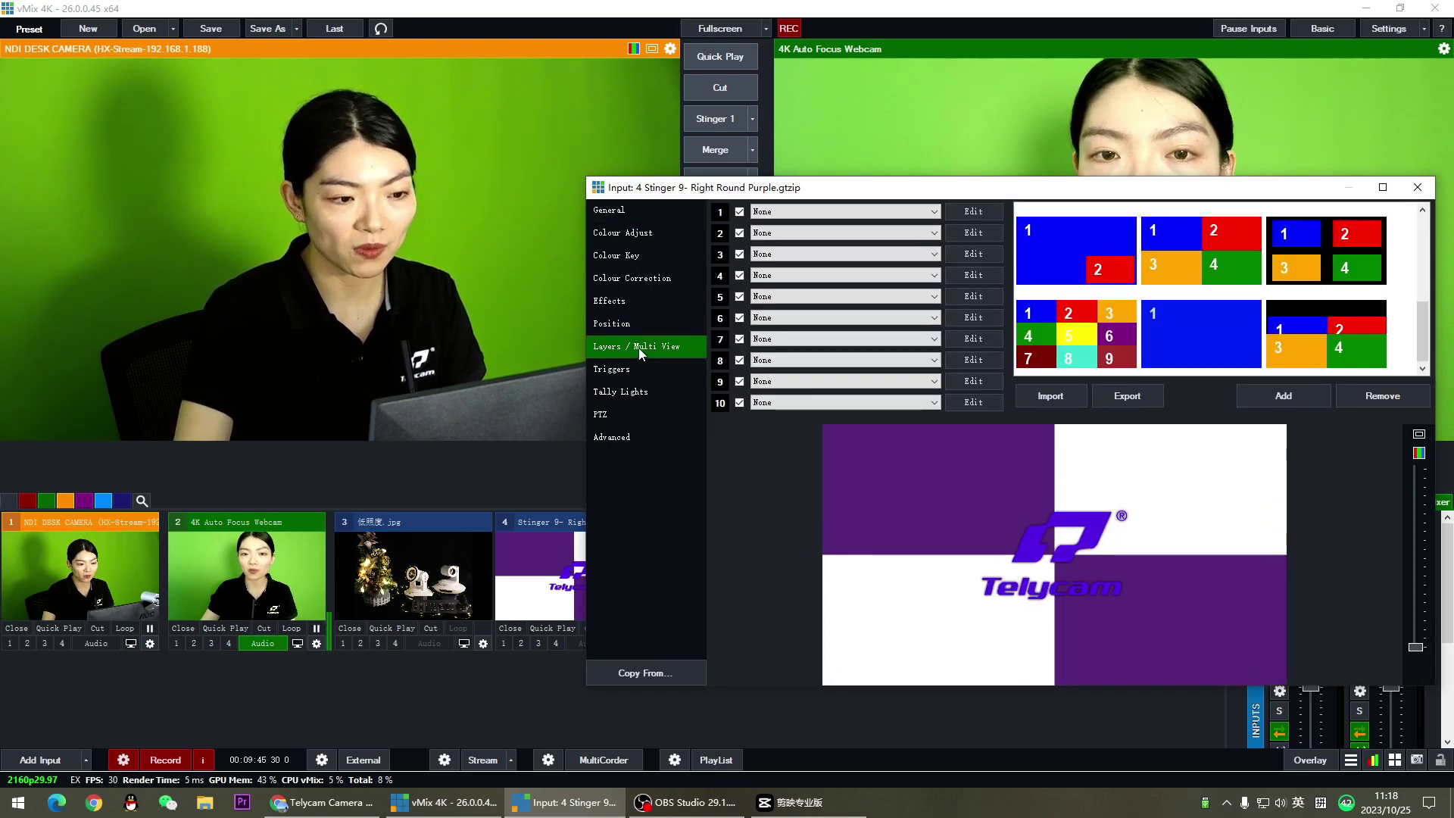
{"action": "left_click", "coordinate": [839, 212]}
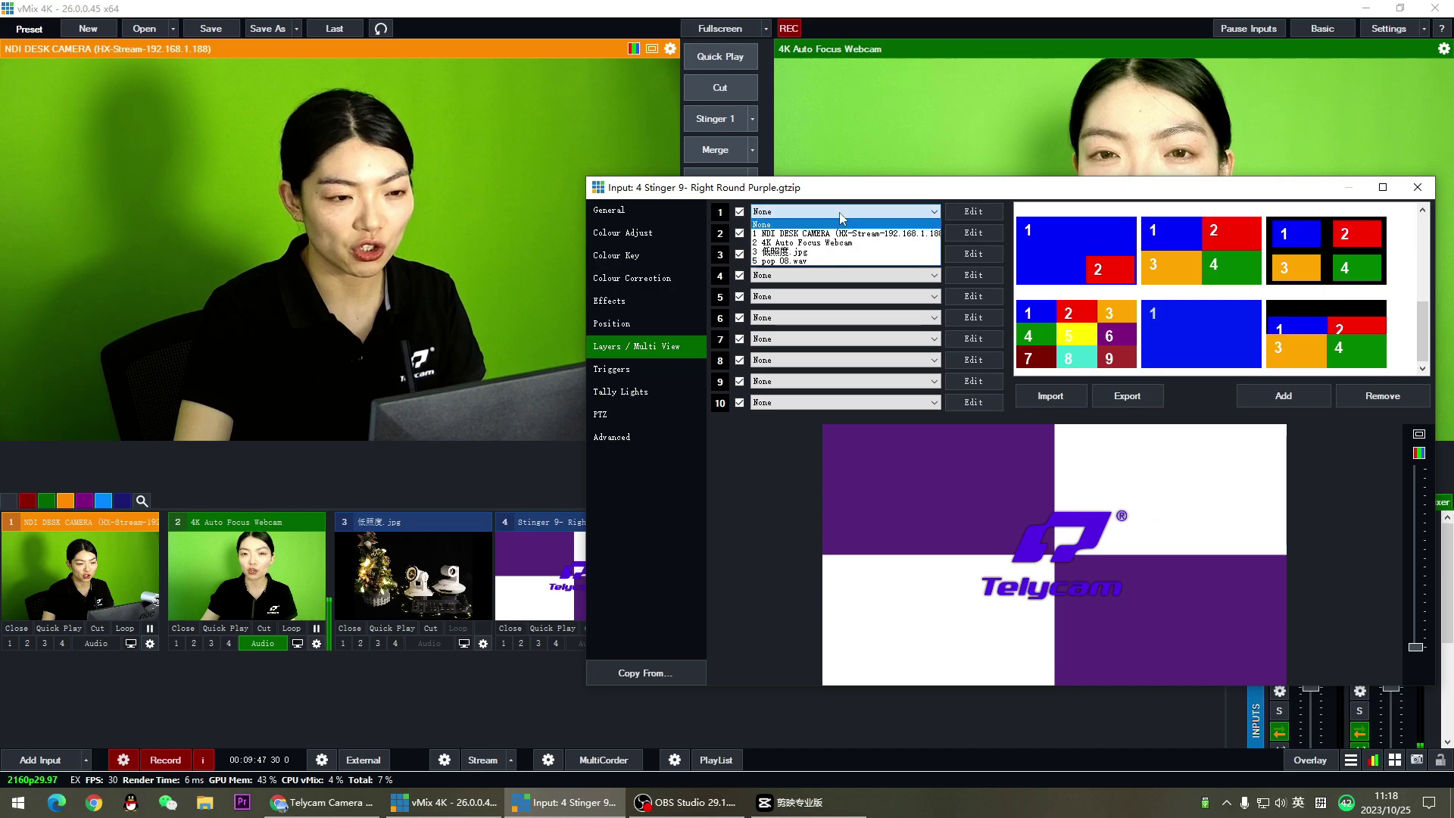
{"action": "left_click", "coordinate": [808, 261]}
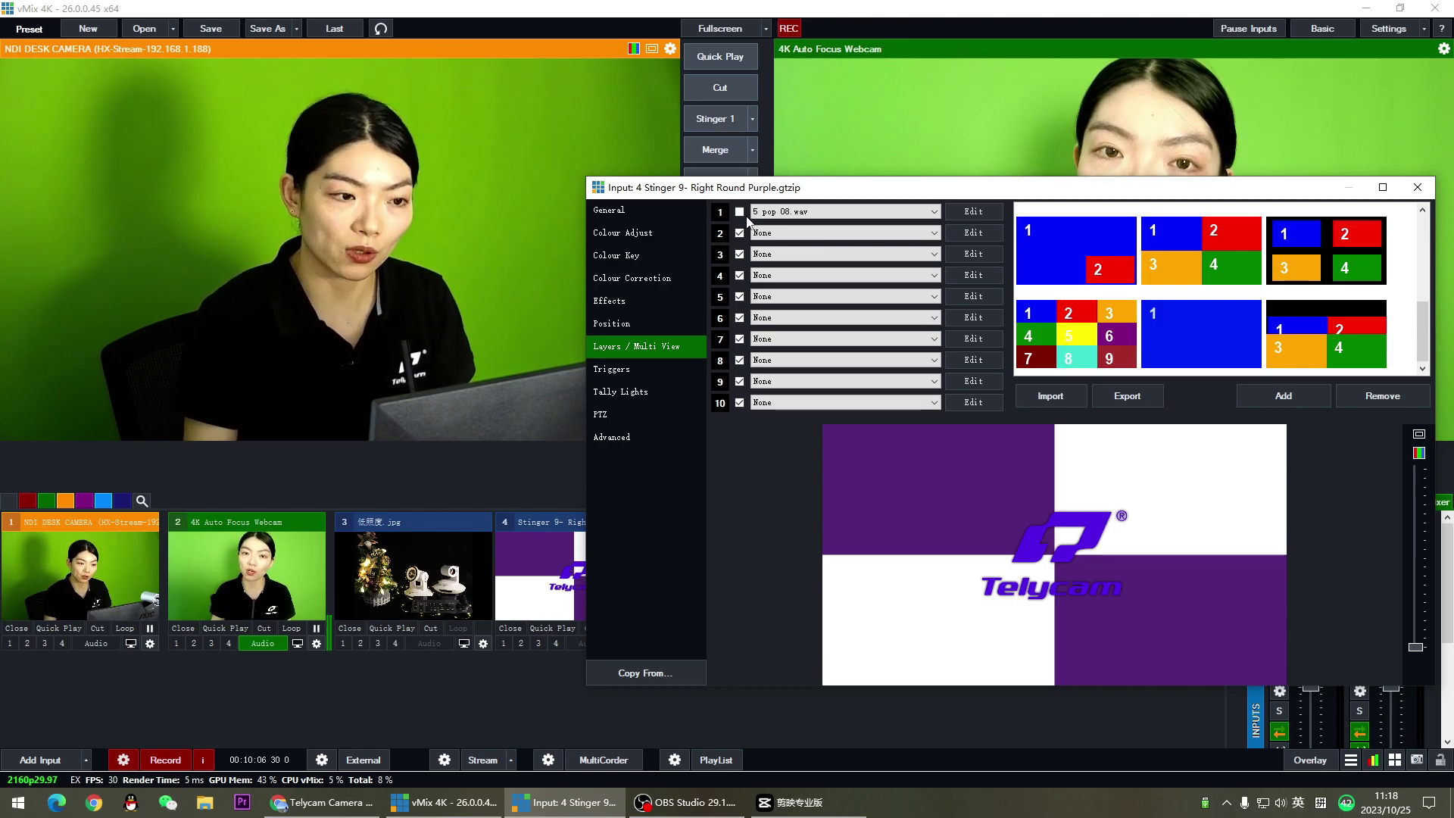
{"action": "left_click", "coordinate": [1418, 187]}
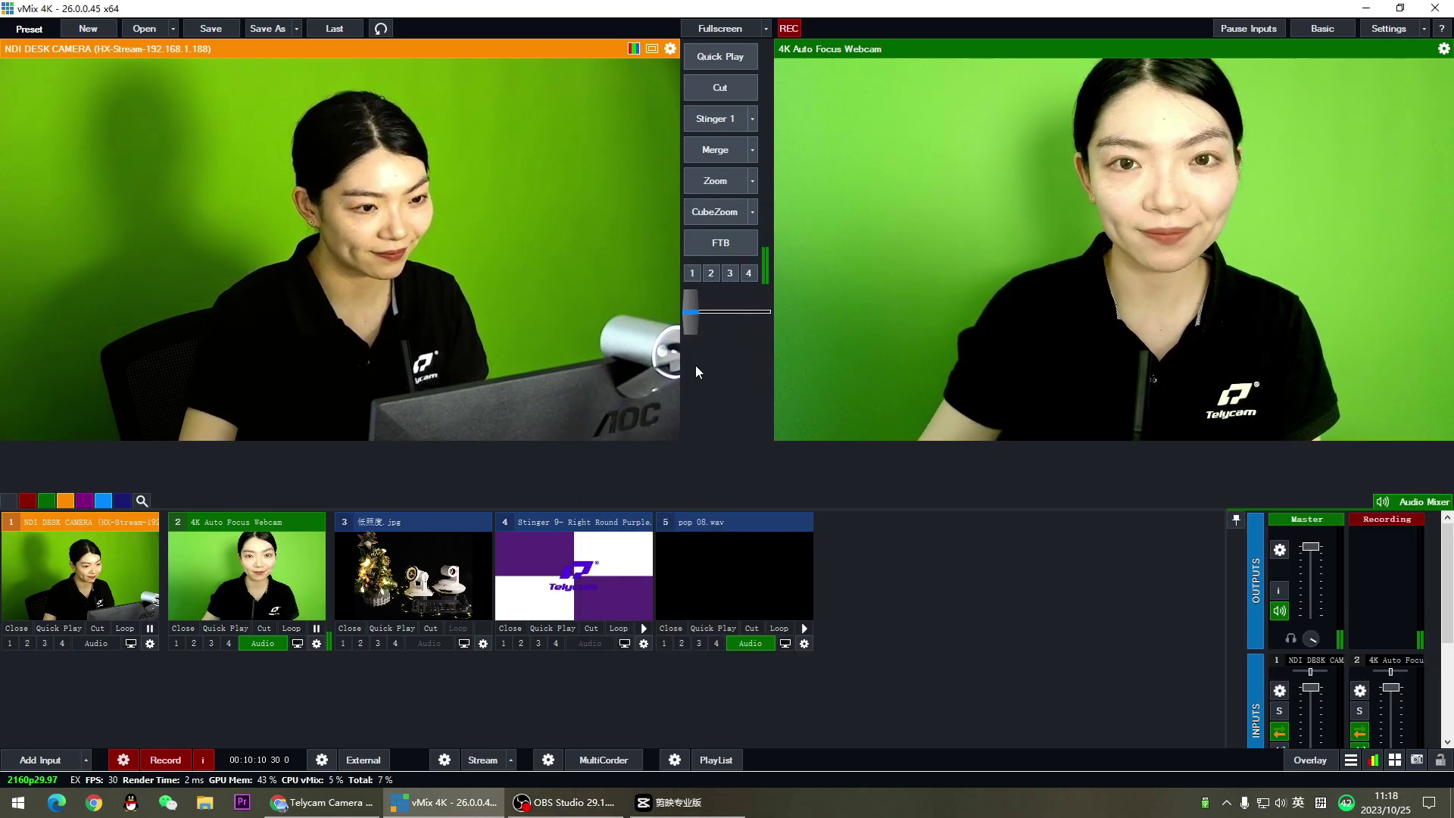